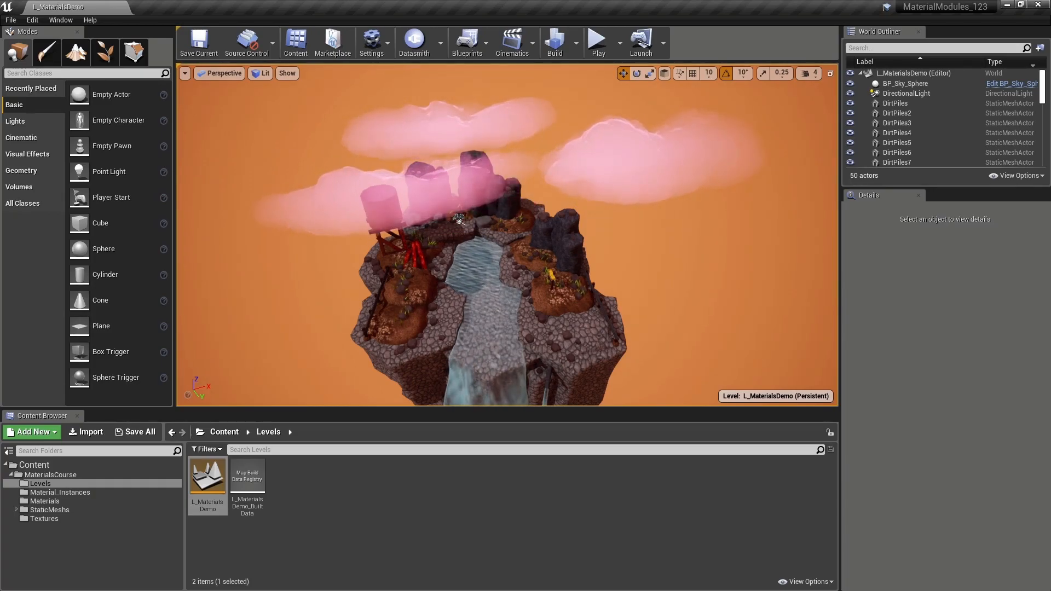
# Create a material named M_SimpleCloud in the Materials folder and open it for editing
pyautogui.click(44, 501)
pyautogui.rightClick(353, 553)
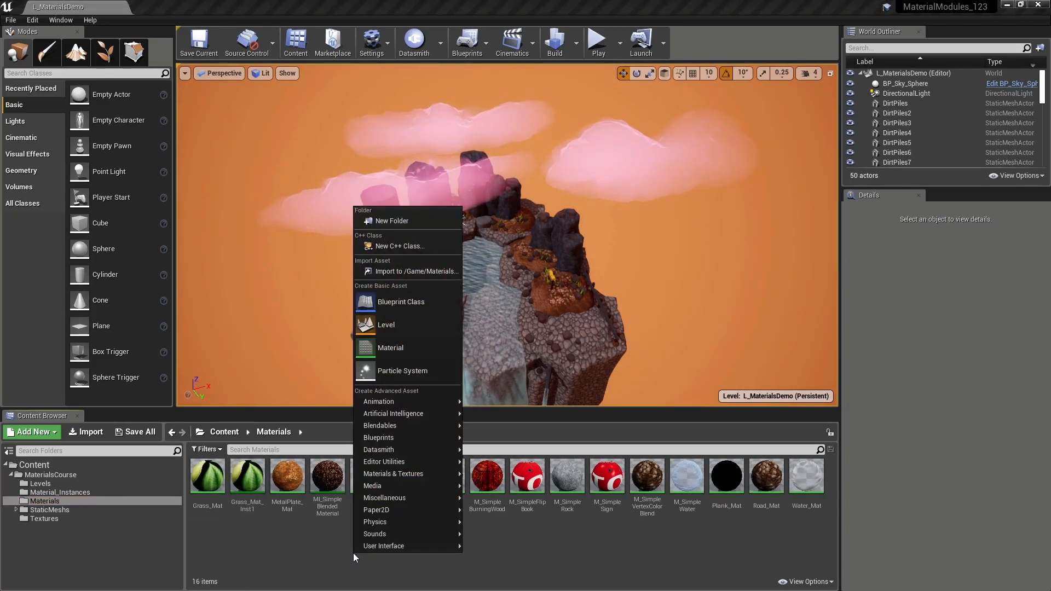
pyautogui.click(390, 347)
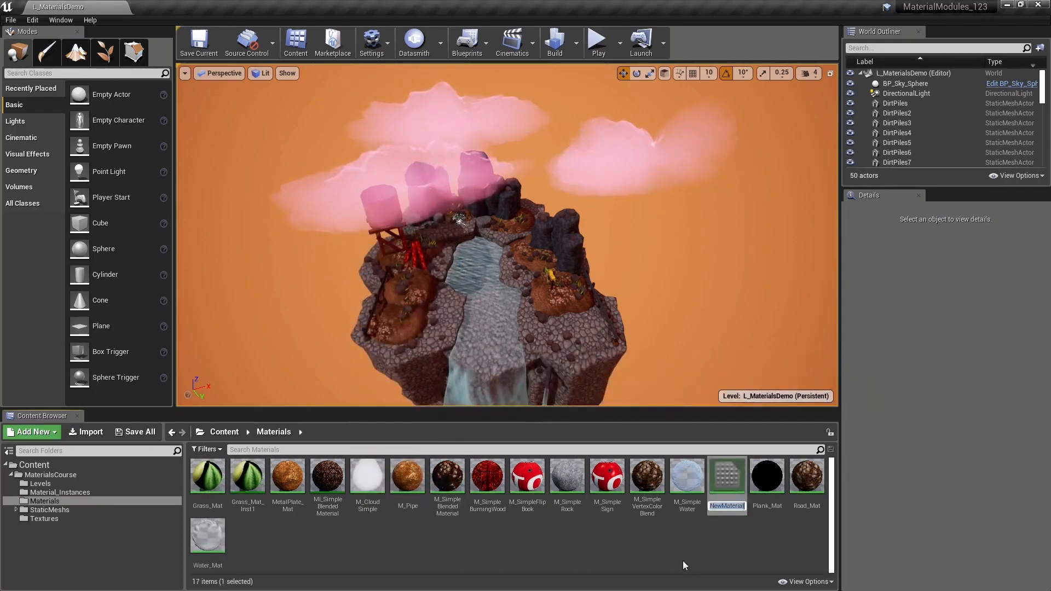
pyautogui.write('M_')
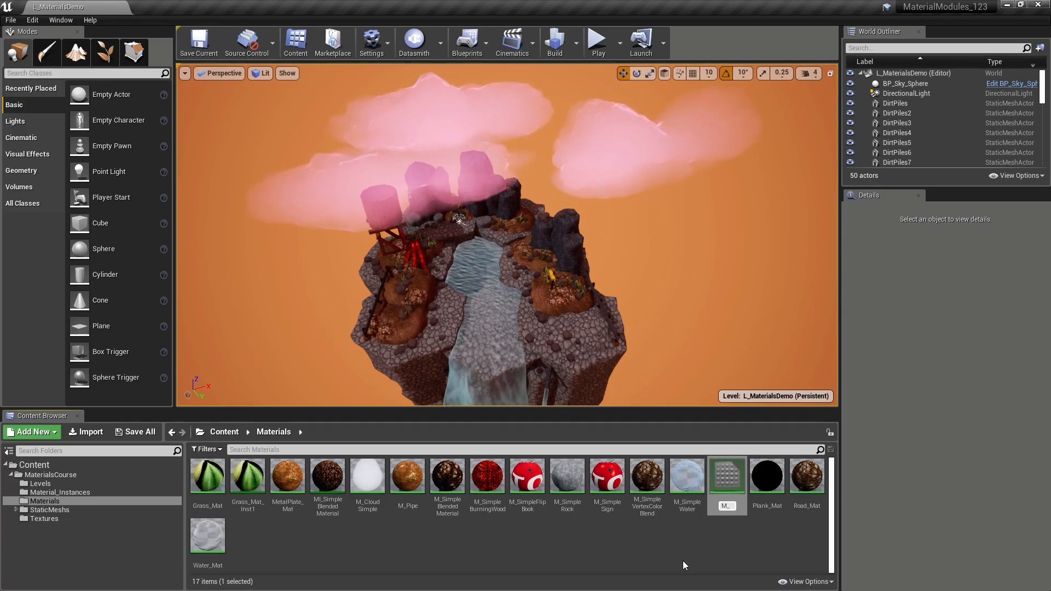
pyautogui.write('Simple')
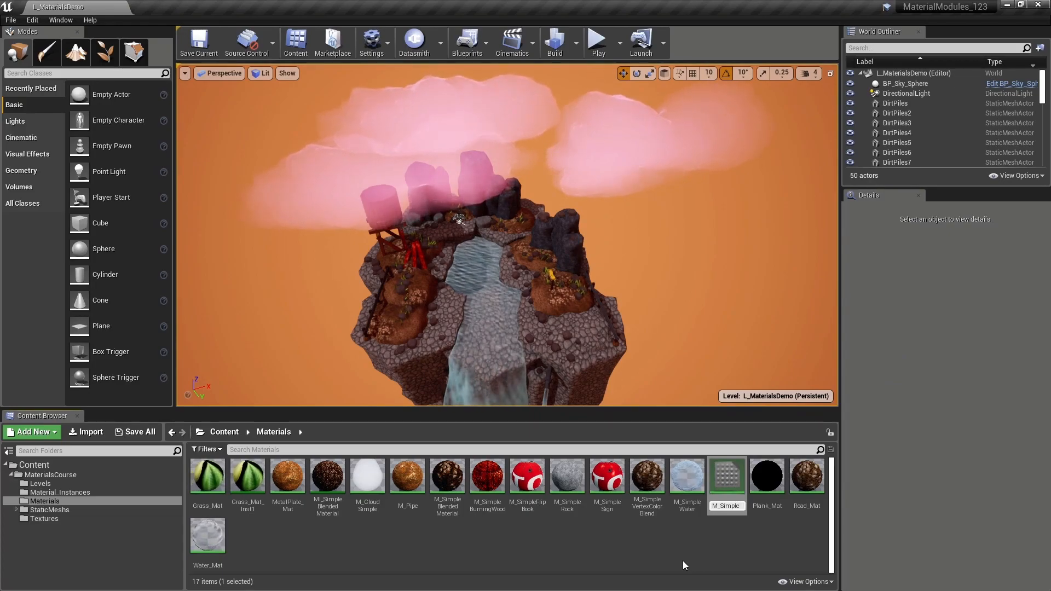
pyautogui.write('Cloud')
pyautogui.press('Return')
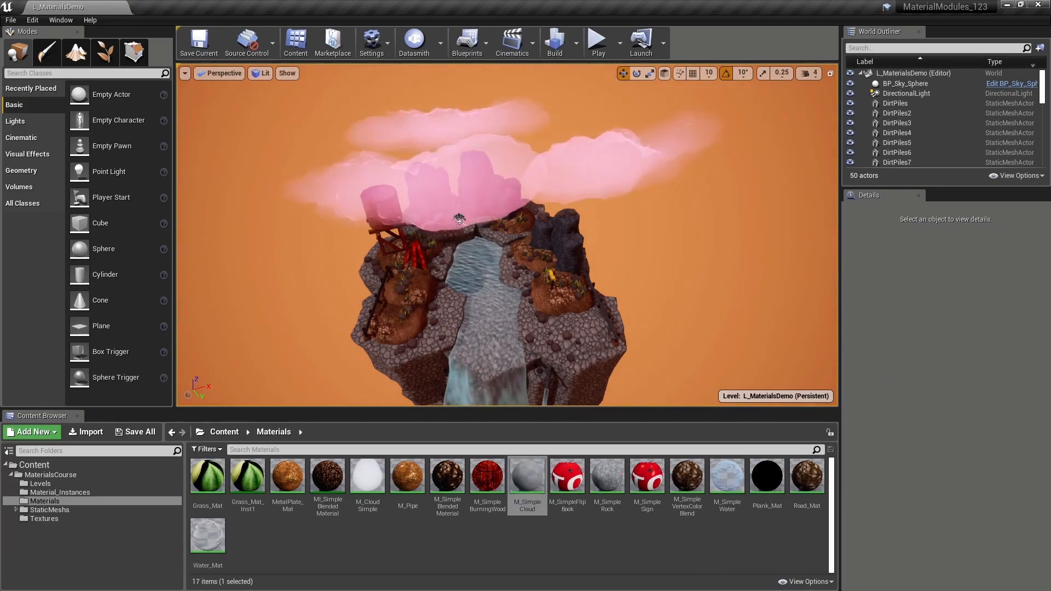
pyautogui.doubleClick(527, 476)
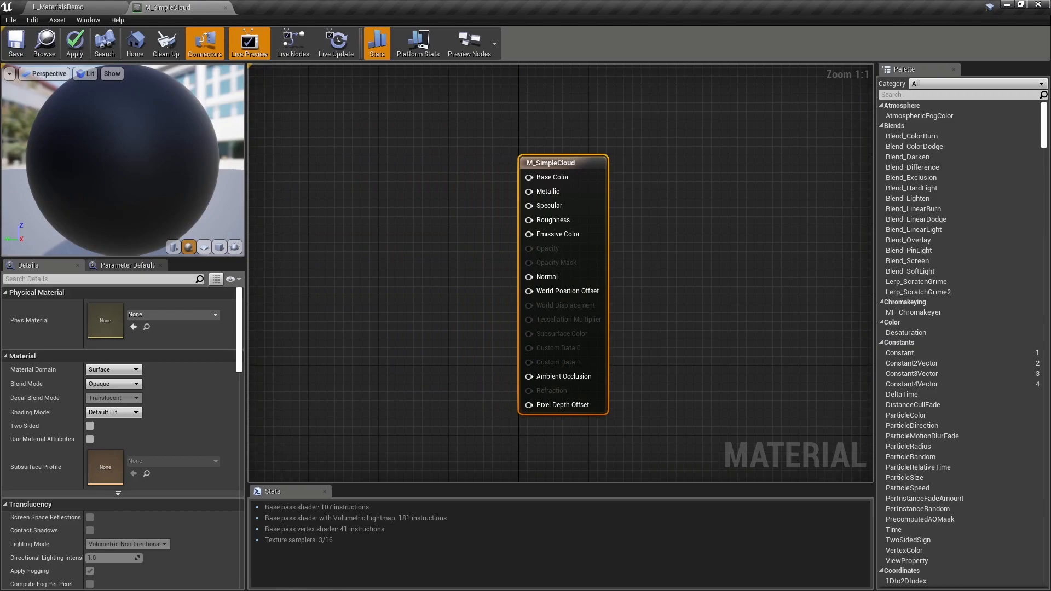
# Set the material's blend mode to Translucent and its shading model to Subsurface
pyautogui.moveTo(777, 352); pyautogui.dragTo(793, 321, button='right')
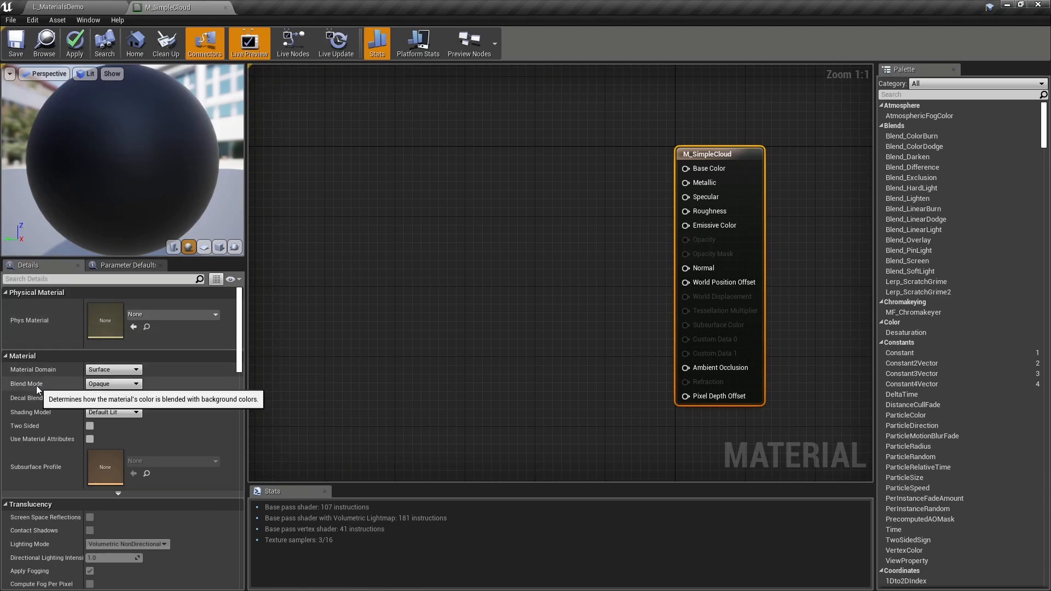
pyautogui.click(114, 384)
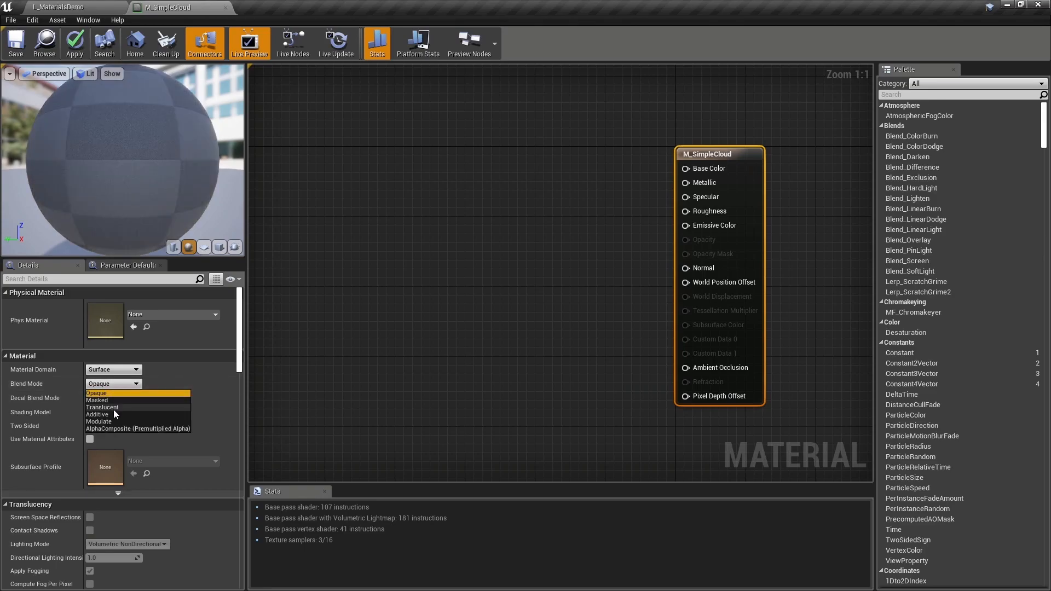
pyautogui.press('Escape')
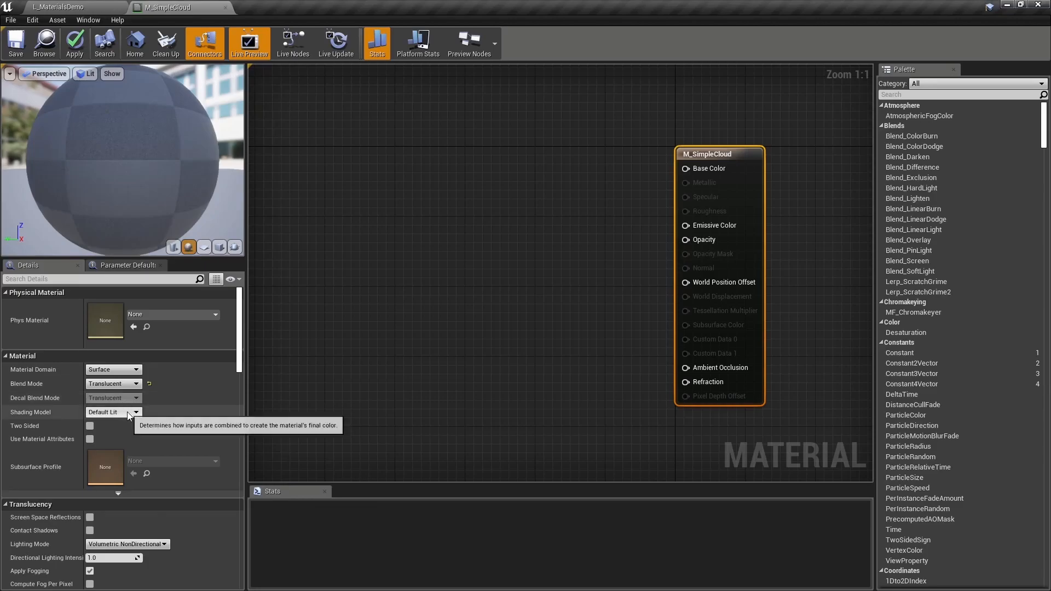
pyautogui.click(130, 414)
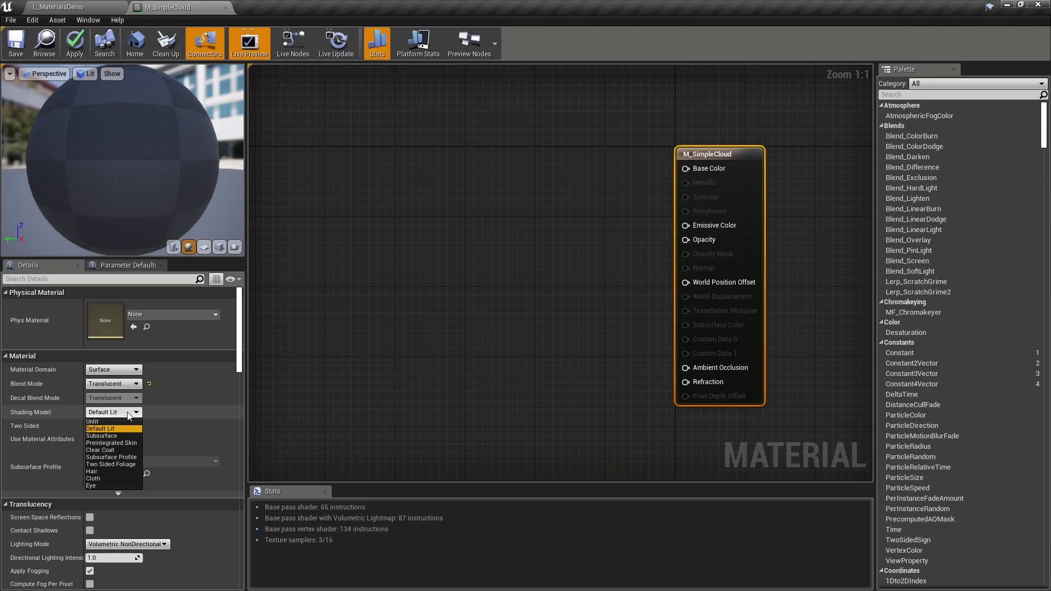
pyautogui.click(111, 438)
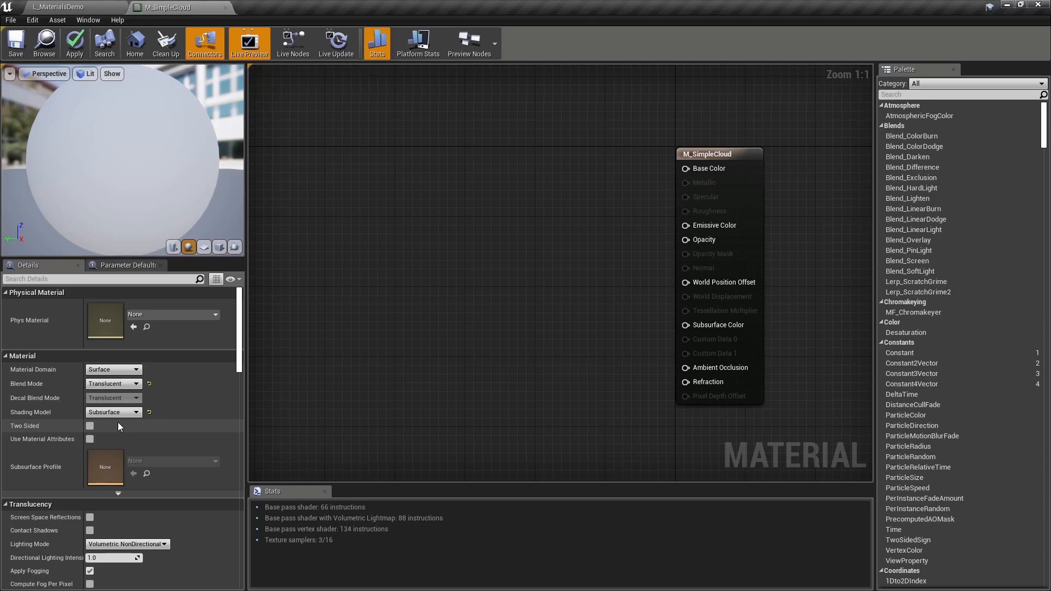
# Set the material's D3D11 tessellation mode to PN Triangles
pyautogui.moveTo(239, 338); pyautogui.dragTo(248, 502)
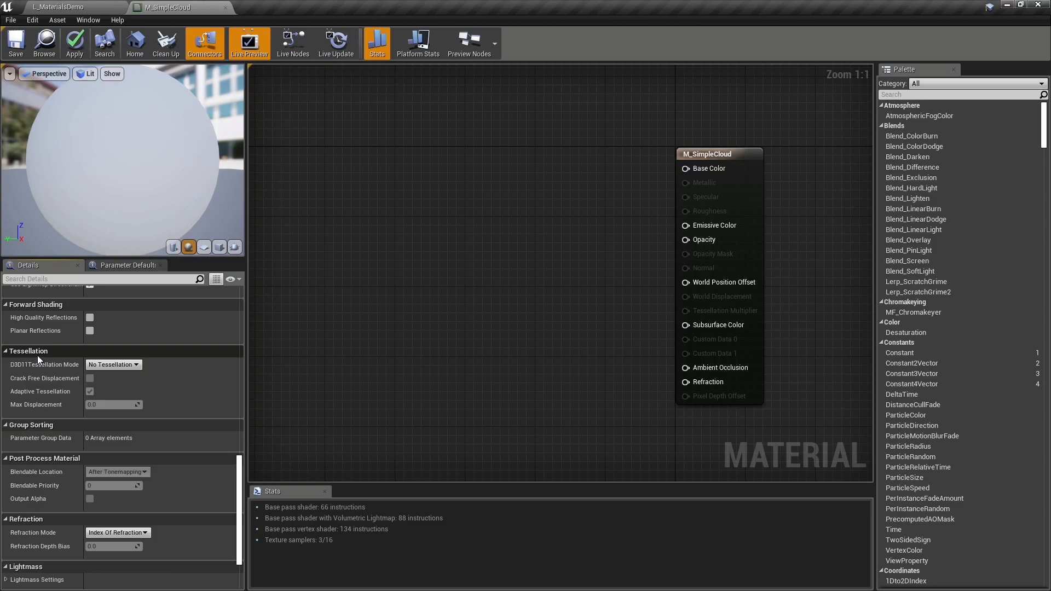
pyautogui.click(140, 366)
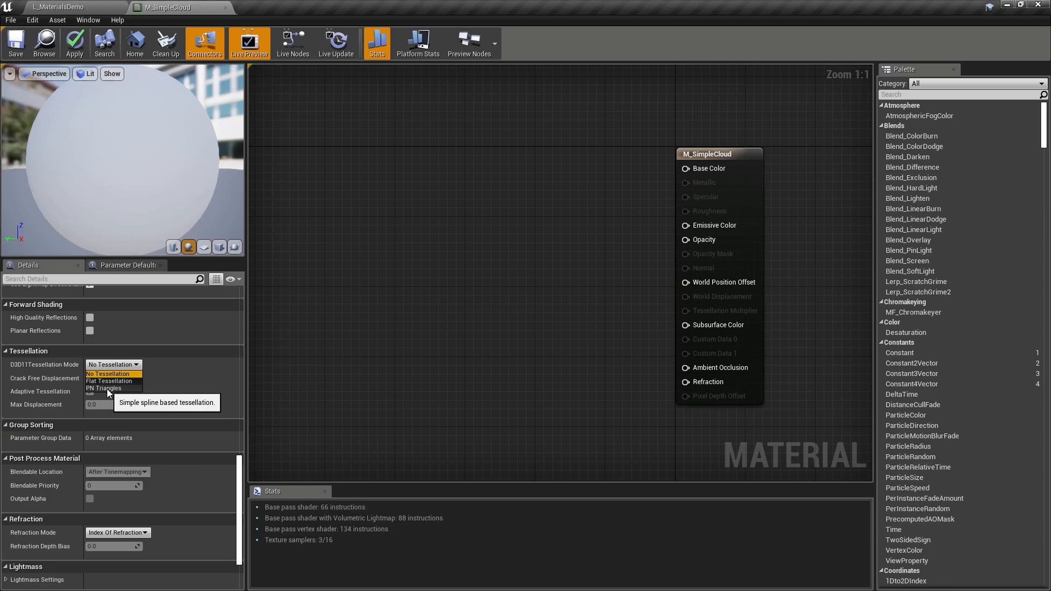
pyautogui.click(106, 390)
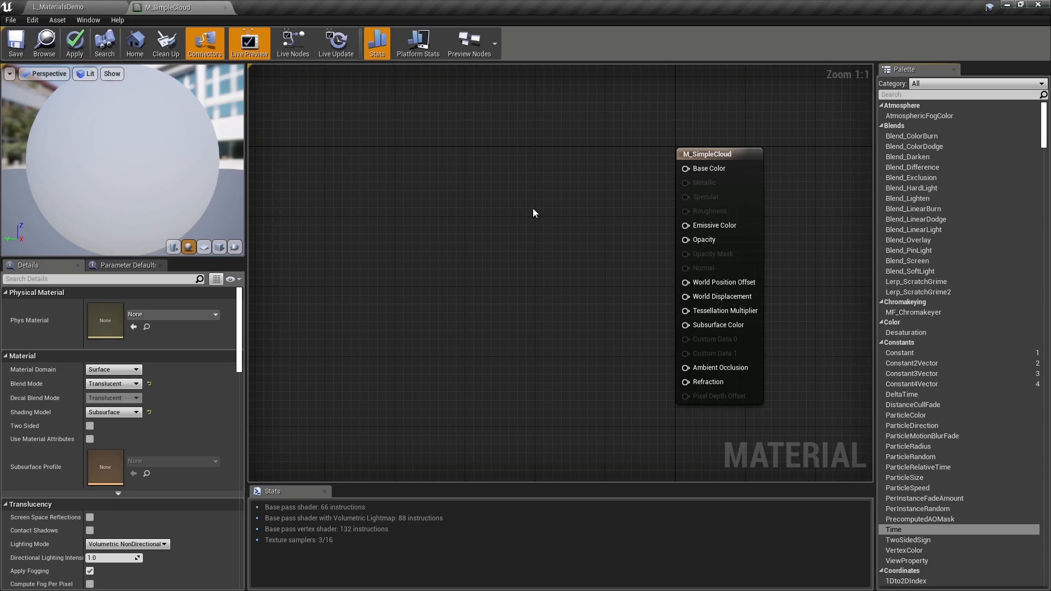
# Add a Constant3Vector node and connect its output to the material's Base Color
pyautogui.click(531, 168)
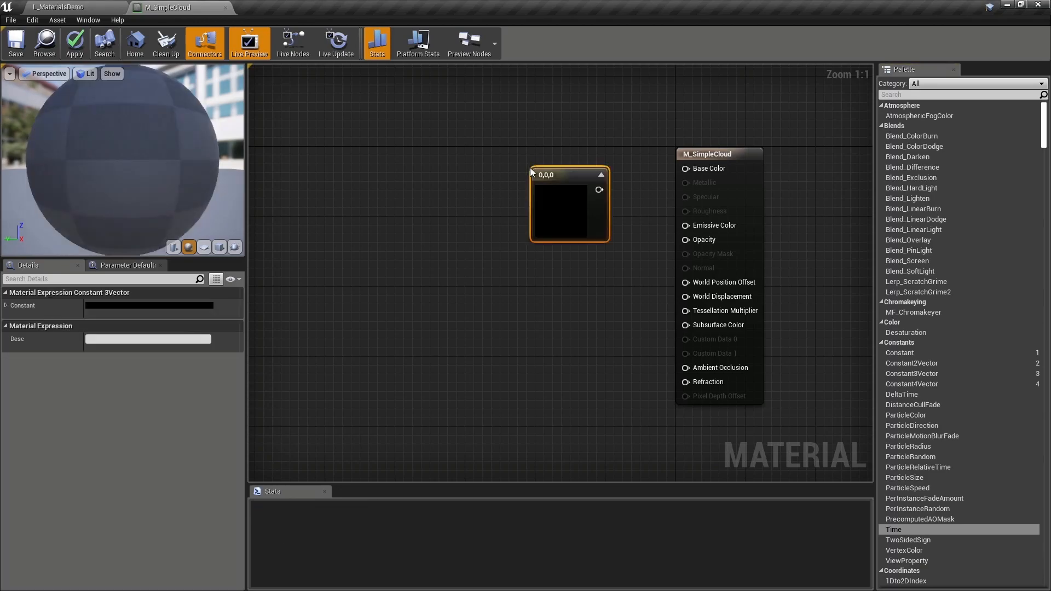
pyautogui.moveTo(561, 171); pyautogui.dragTo(685, 170)
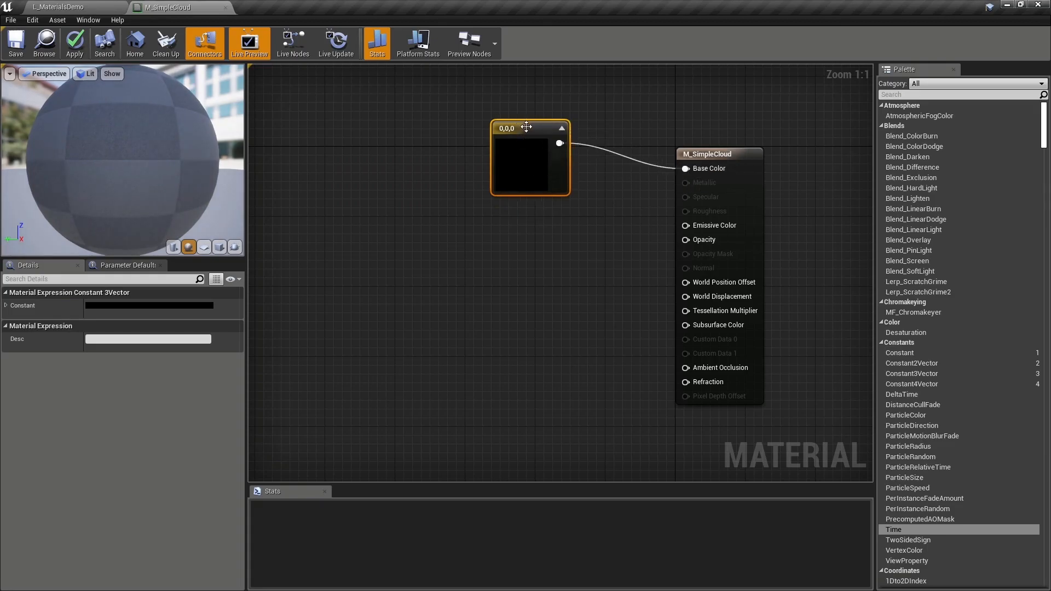
pyautogui.moveTo(524, 161); pyautogui.dragTo(541, 152)
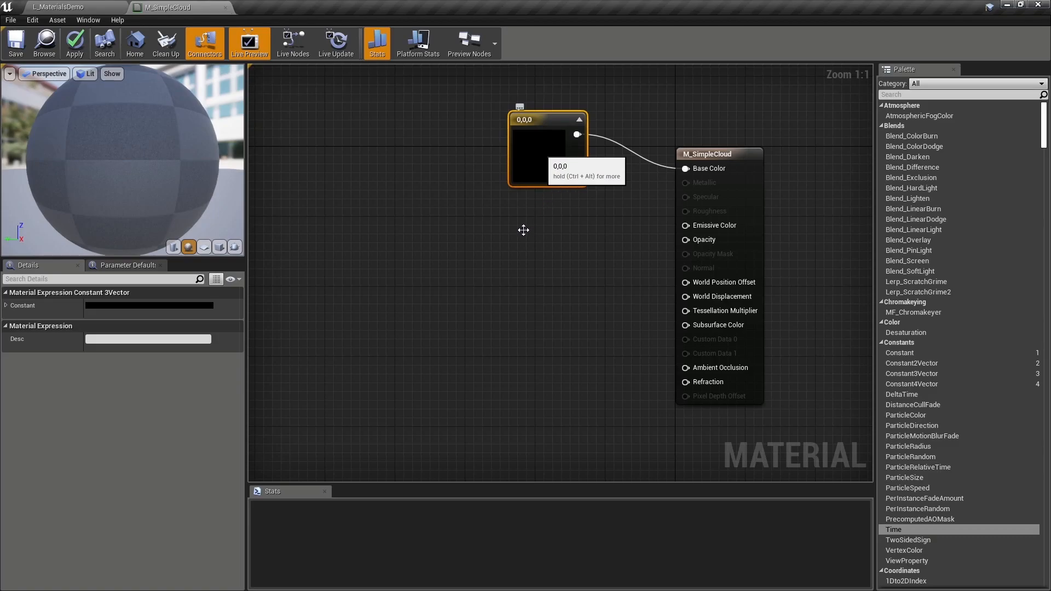
# Set the Base Color vector to a light pink of 1, 0.599, 0.855
pyautogui.doubleClick(523, 230)
pyautogui.moveTo(619, 240); pyautogui.dragTo(643, 220)
pyautogui.moveTo(708, 200); pyautogui.dragTo(674, 254)
pyautogui.click(711, 417)
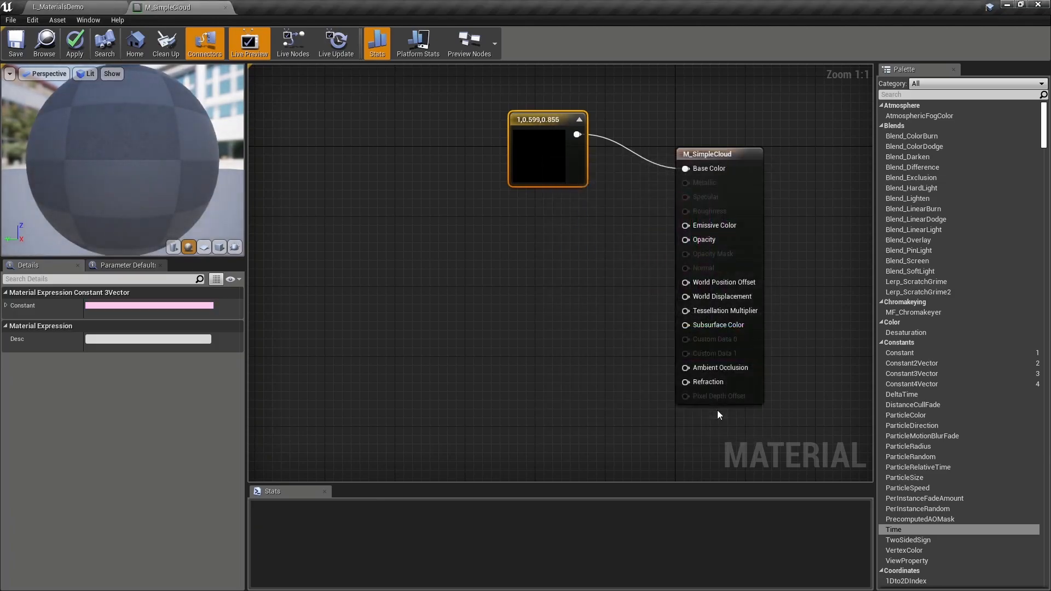
pyautogui.moveTo(556, 125); pyautogui.dragTo(555, 116)
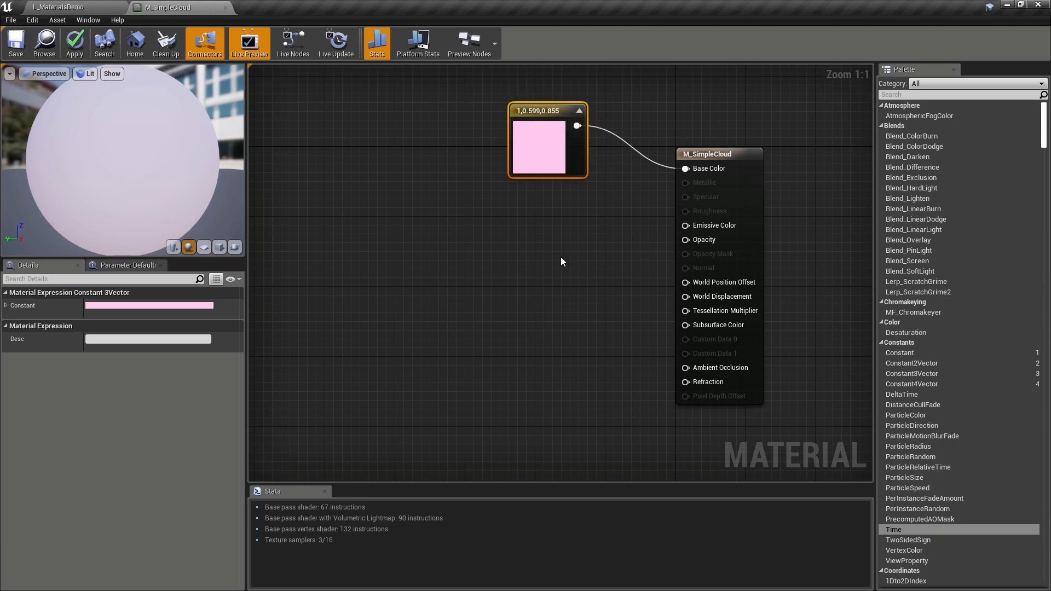
# Duplicate the pink colour node, place the copy below it and connect it to Subsurface Color
pyautogui.hotkey('ctrl', 'c')
pyautogui.hotkey('ctrl', 'v')
pyautogui.moveTo(578, 280); pyautogui.dragTo(516, 317)
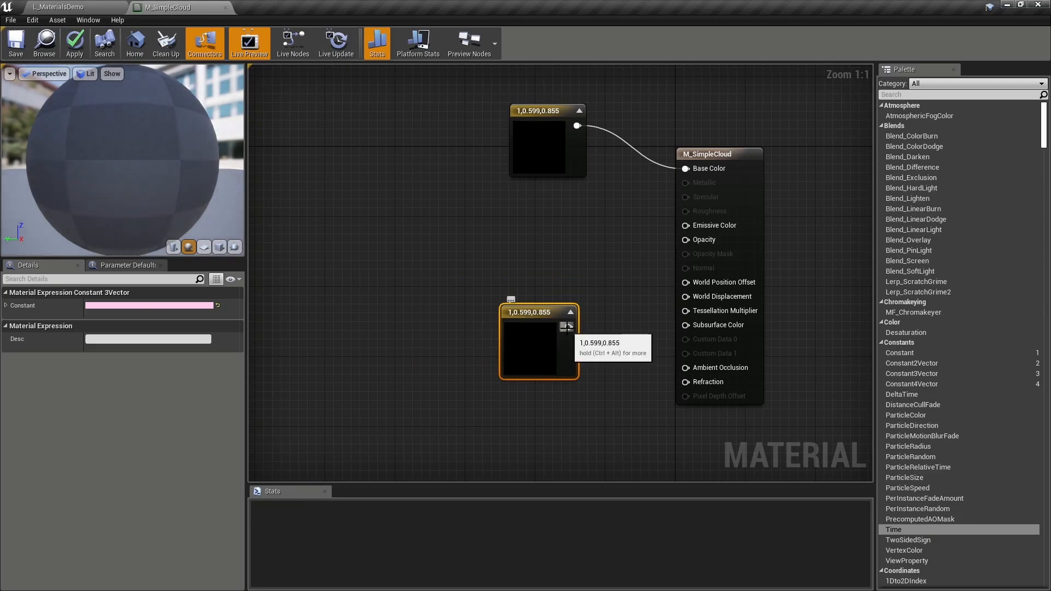
pyautogui.moveTo(658, 336); pyautogui.dragTo(691, 327)
pyautogui.moveTo(550, 323); pyautogui.dragTo(552, 366)
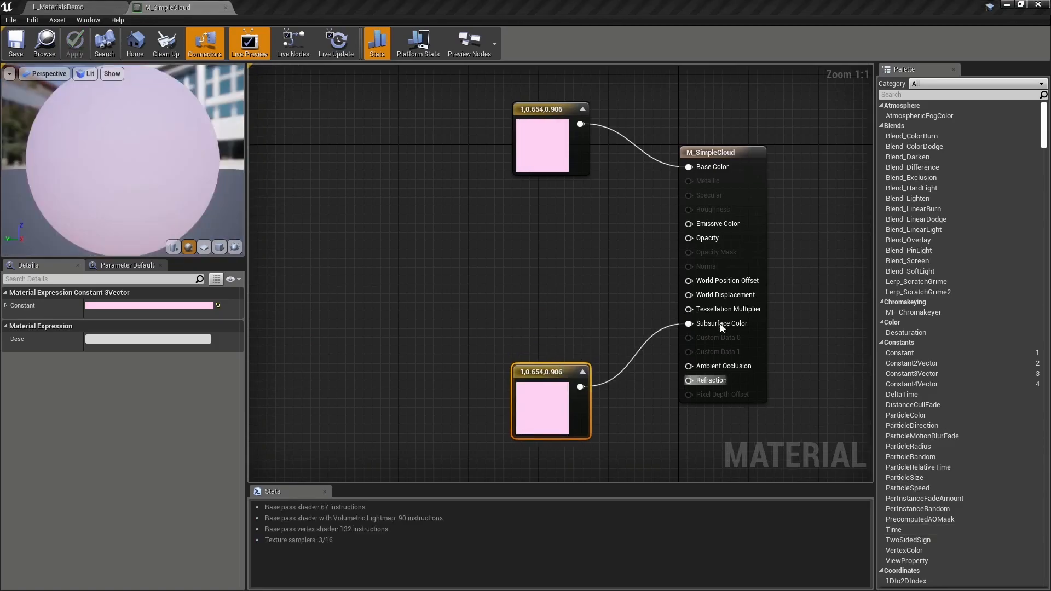
# Add a Constant node with value 1 and connect it to Tessellation Multiplier
pyautogui.click(523, 319)
pyautogui.moveTo(541, 340); pyautogui.dragTo(692, 309)
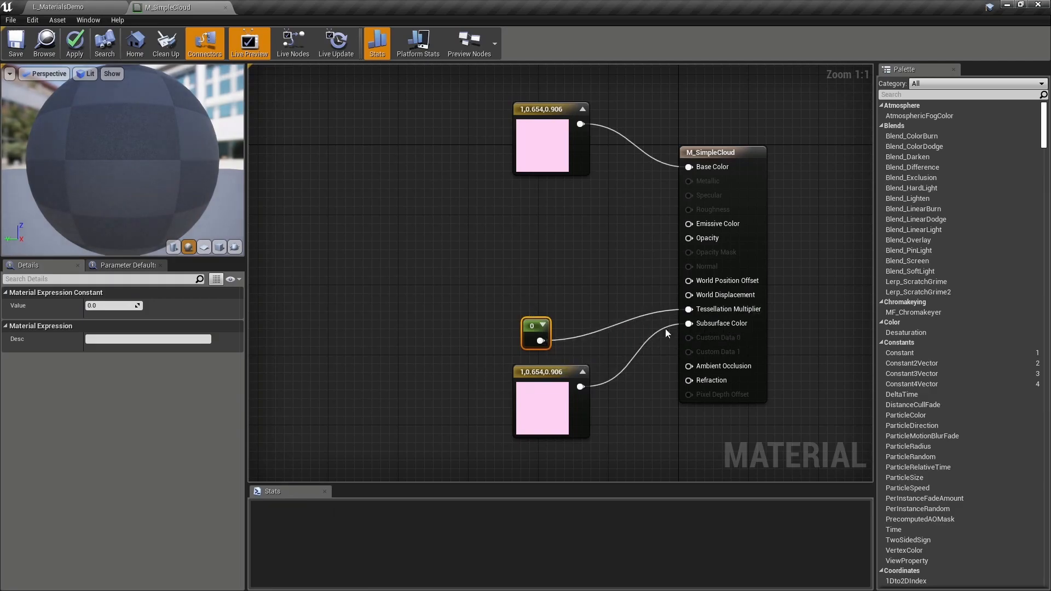
pyautogui.moveTo(533, 332); pyautogui.dragTo(540, 343)
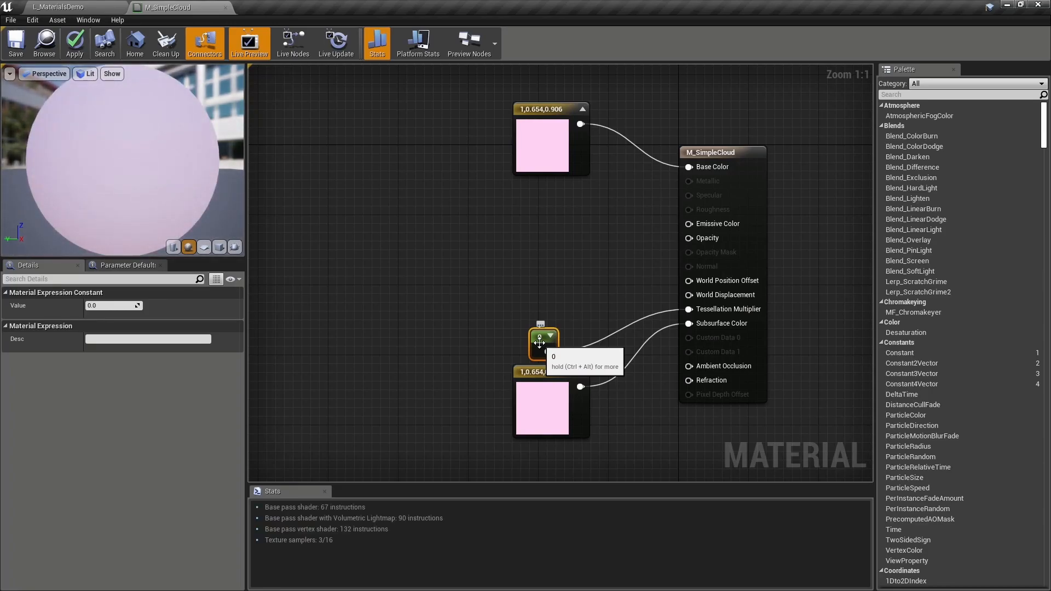
pyautogui.click(118, 308)
pyautogui.write('1')
pyautogui.press('Return')
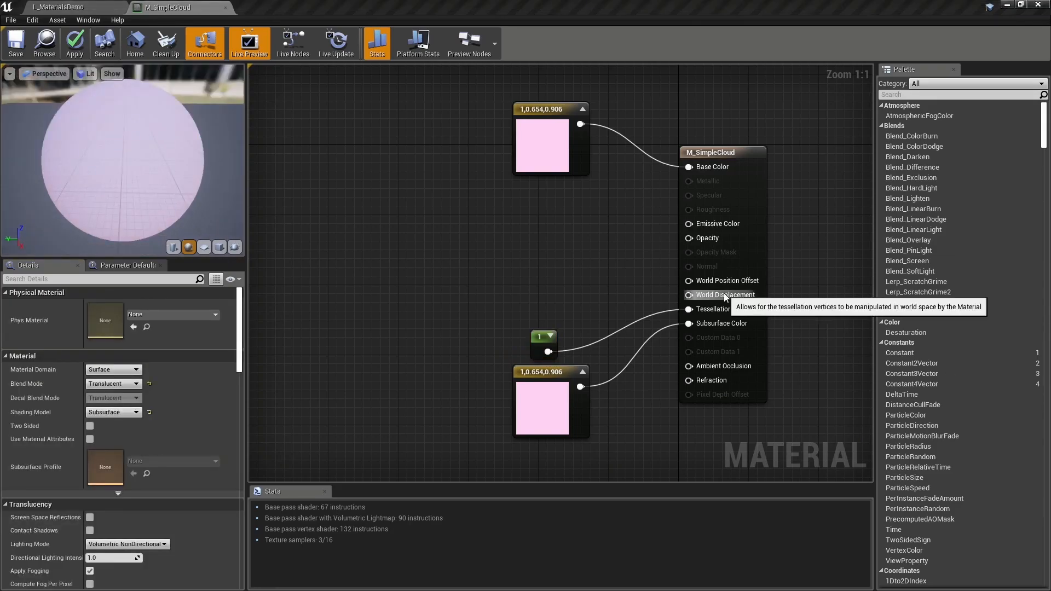
# Add a Noise node and connect its output to World Displacement
pyautogui.rightClick(408, 258)
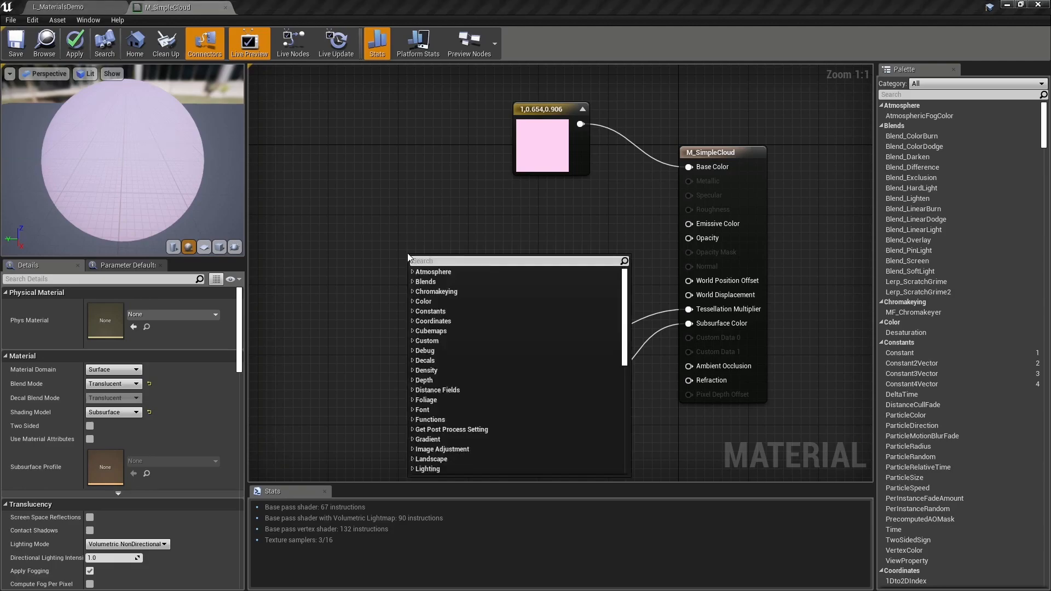
pyautogui.write('noise')
pyautogui.press('Return')
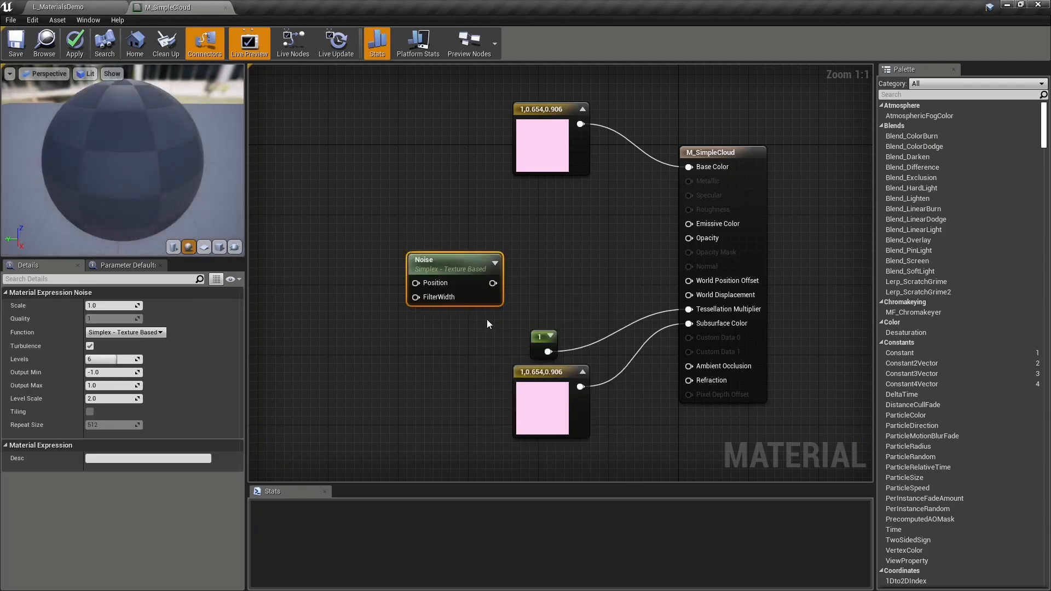
pyautogui.moveTo(450, 258); pyautogui.dragTo(396, 259)
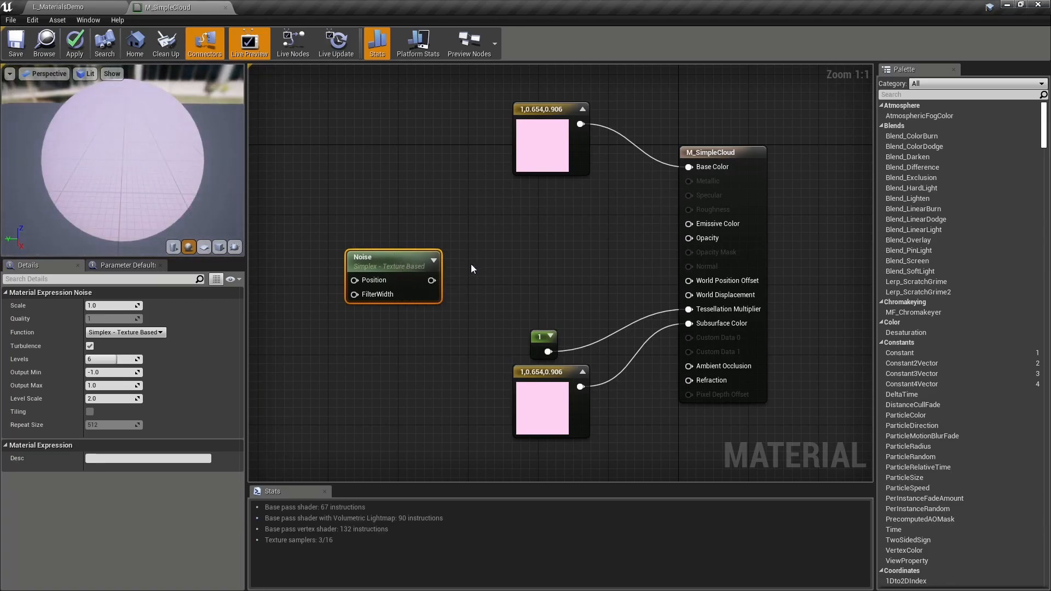
pyautogui.moveTo(432, 280); pyautogui.dragTo(698, 298)
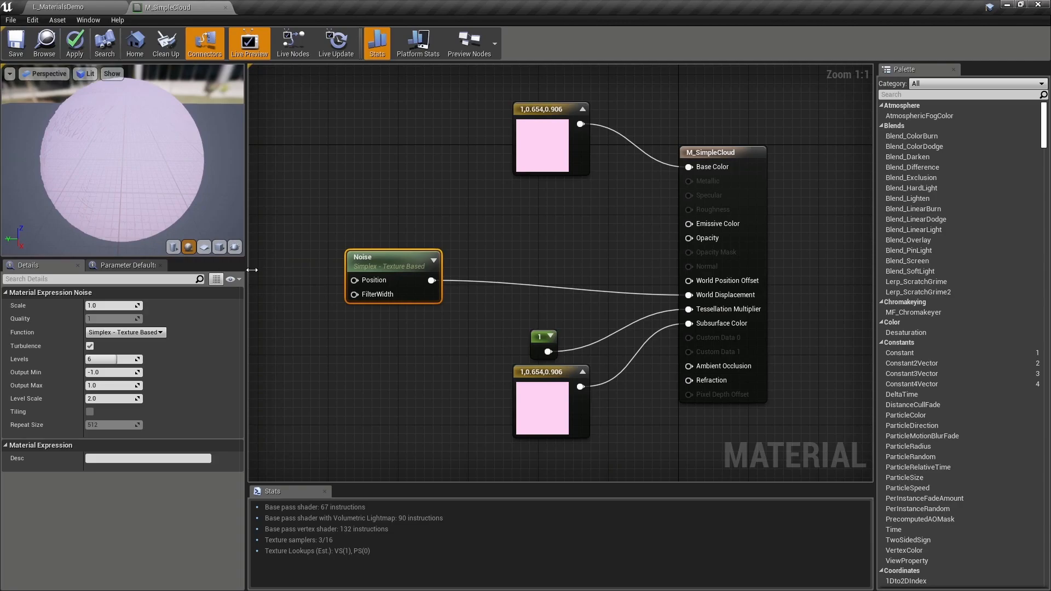
# Insert a Multiply node between Noise and World Displacement, with a constant of 10 as its B input
pyautogui.click(524, 267)
pyautogui.moveTo(521, 281); pyautogui.dragTo(432, 281)
pyautogui.click(406, 329)
pyautogui.moveTo(425, 350); pyautogui.dragTo(520, 295)
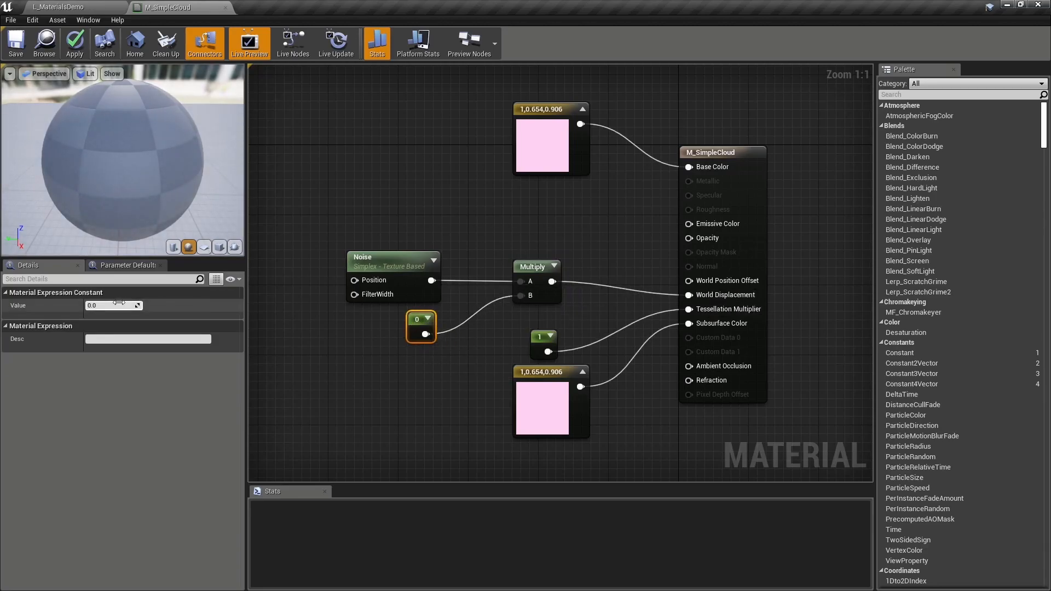
pyautogui.click(109, 309)
pyautogui.write('10')
pyautogui.press('Return')
pyautogui.click(47, 120)
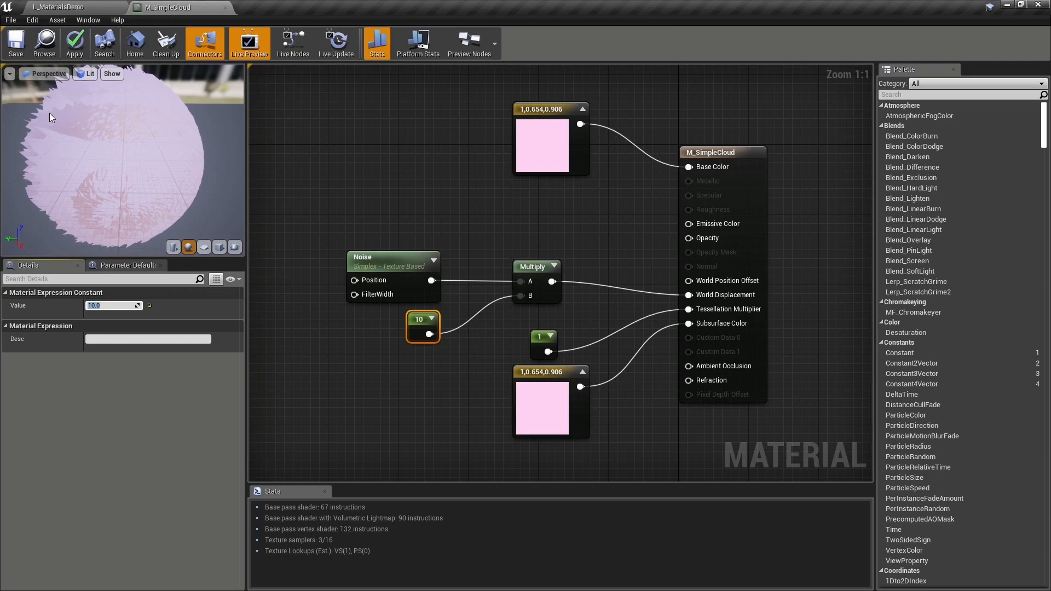
# Add a VertexNormalWS node above the Noise node
pyautogui.rightClick(359, 205)
pyautogui.write('verte')
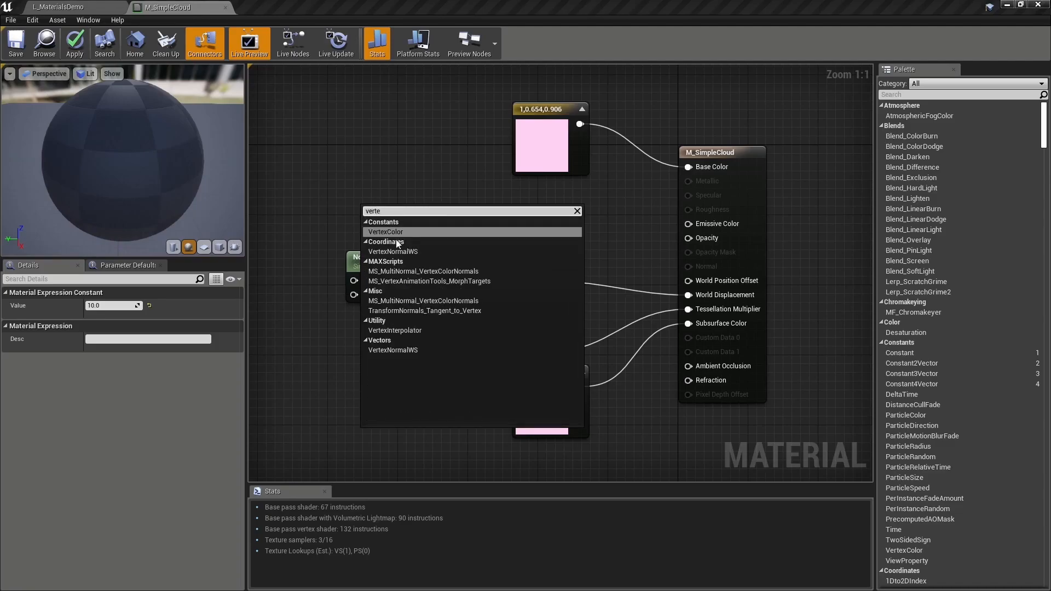
pyautogui.click(392, 252)
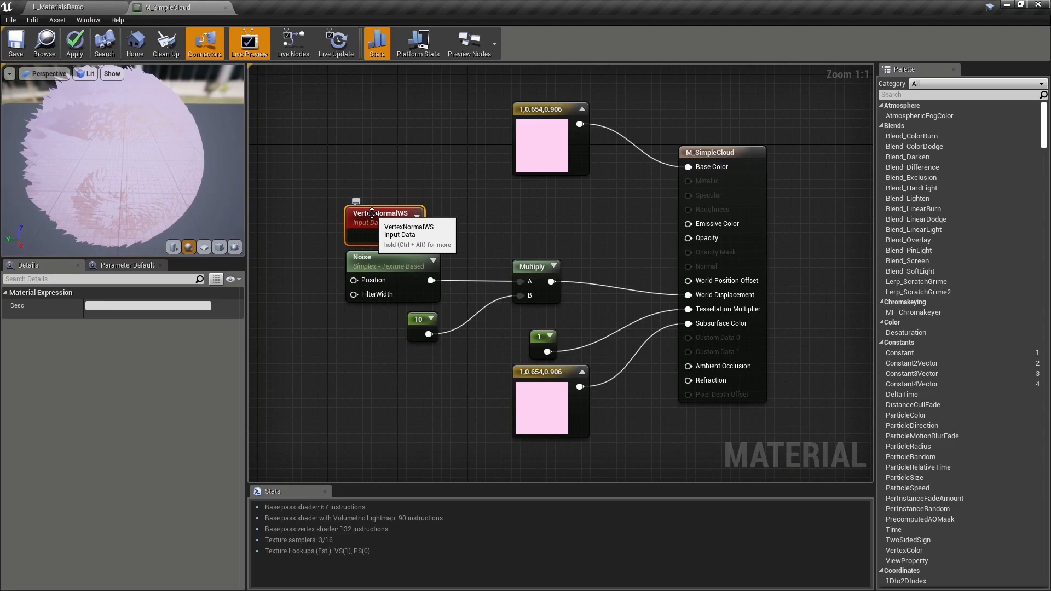
# Multiply VertexNormalWS by Noise in a new Multiply node and feed the result into input A of the displacement Multiply
pyautogui.press('m')
pyautogui.click(464, 228)
pyautogui.moveTo(531, 267); pyautogui.dragTo(586, 267)
pyautogui.moveTo(489, 234); pyautogui.dragTo(494, 247)
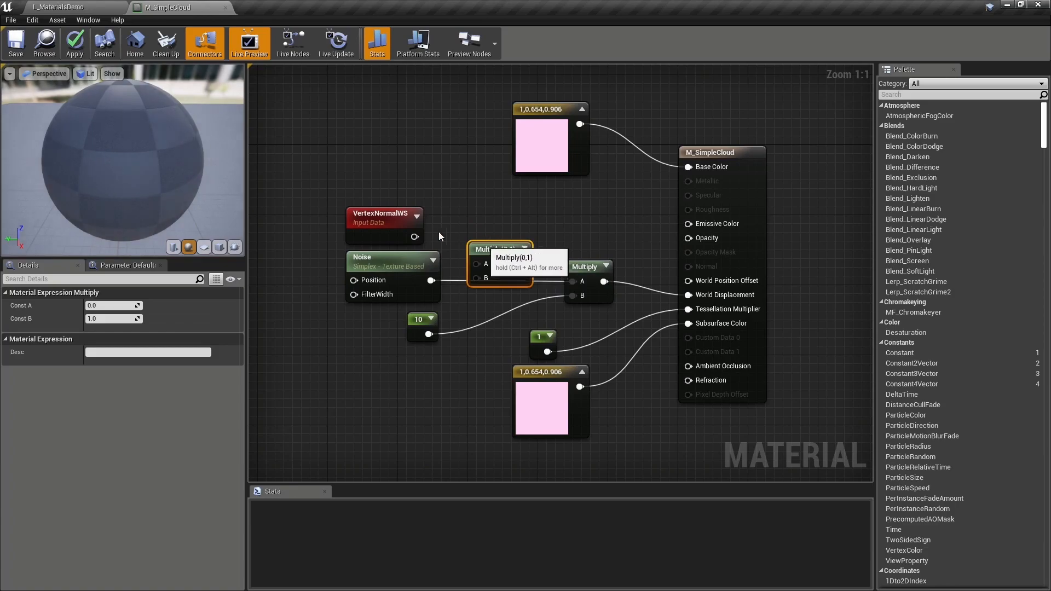
pyautogui.moveTo(414, 237); pyautogui.dragTo(574, 281)
pyautogui.moveTo(420, 332); pyautogui.dragTo(481, 323)
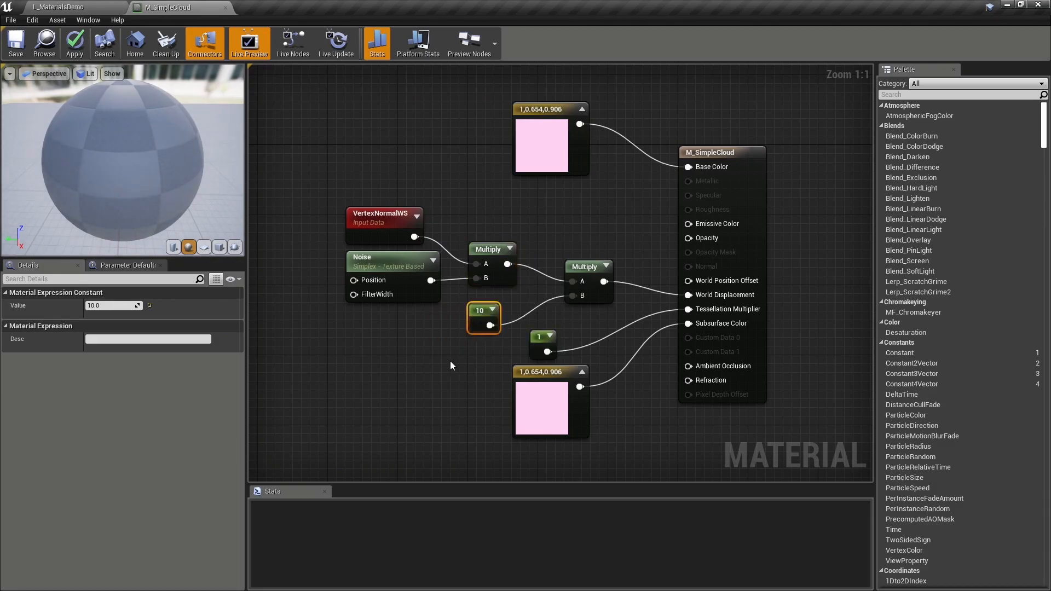
pyautogui.moveTo(148, 161)
pyautogui.mouseDown()
pyautogui.moveTo(118, 165)
pyautogui.moveTo(147, 164)
pyautogui.mouseUp()
pyautogui.click(351, 356)
pyautogui.moveTo(350, 356); pyautogui.dragTo(359, 356, button='right')
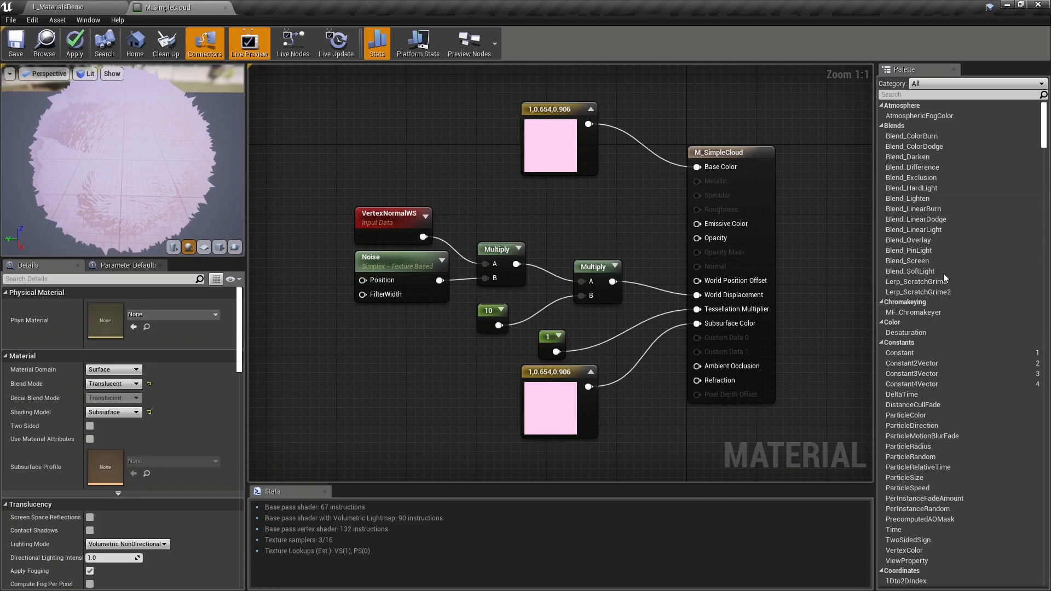
# Add a Constant node with the value 0.005 in the empty graph space before the Noise node
pyautogui.click(397, 260)
pyautogui.moveTo(397, 328); pyautogui.dragTo(480, 325, button='right')
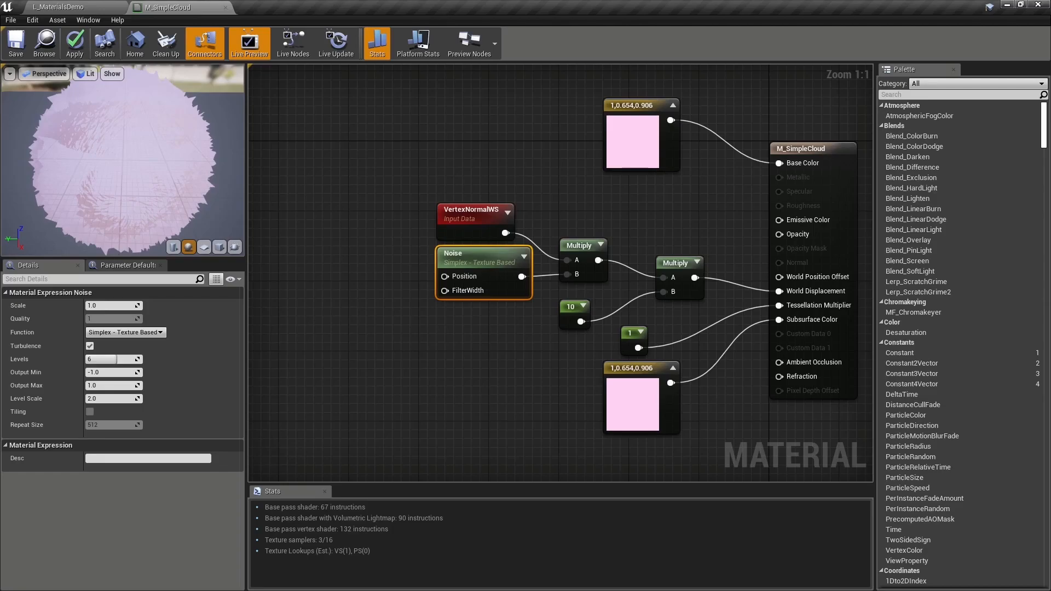
pyautogui.moveTo(346, 264); pyautogui.dragTo(384, 266, button='right')
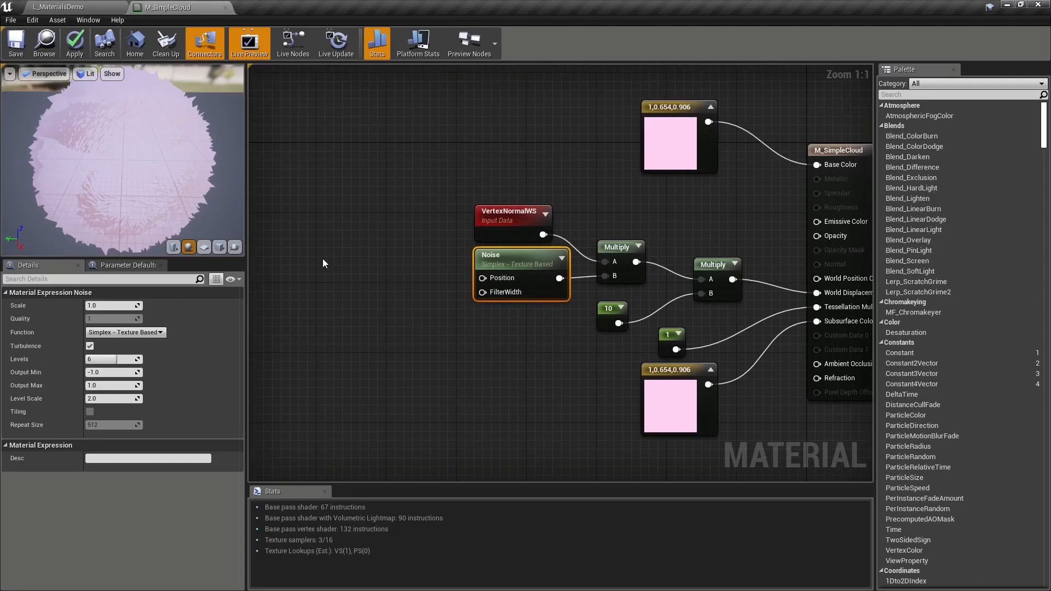
pyautogui.click(329, 258)
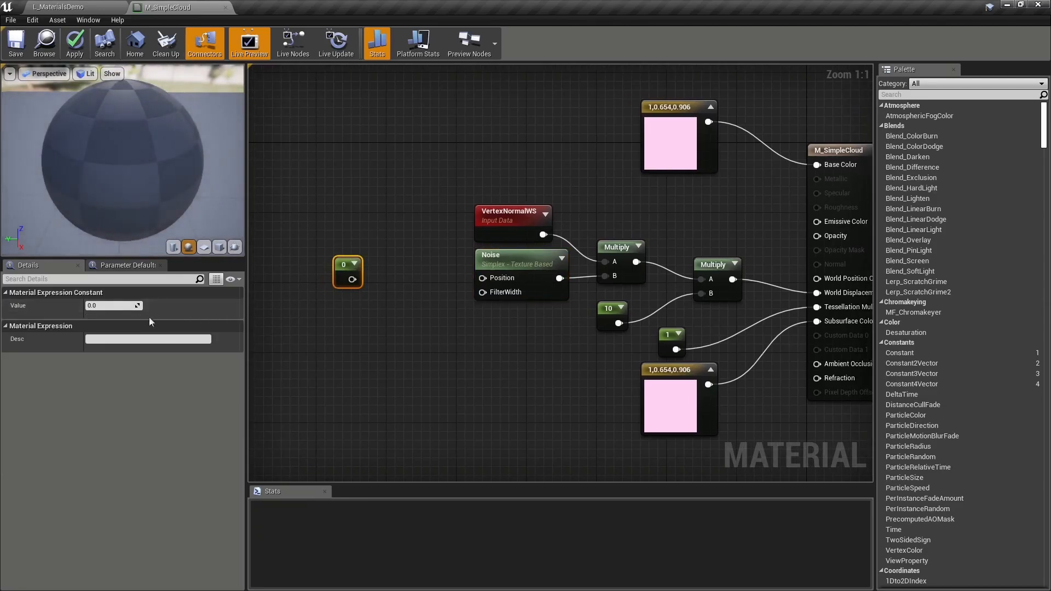
pyautogui.click(109, 306)
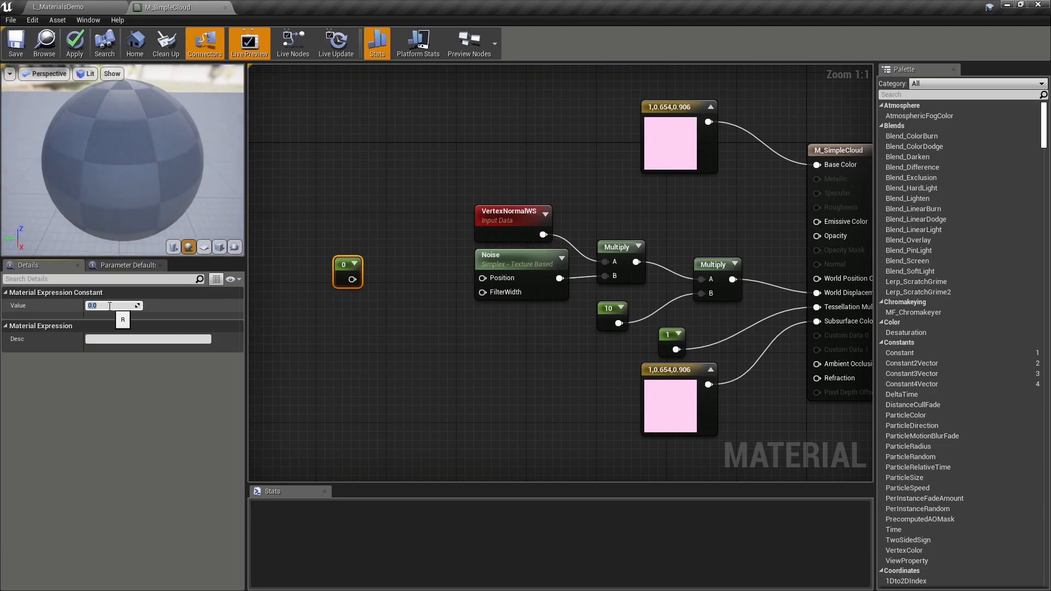
pyautogui.write('.005')
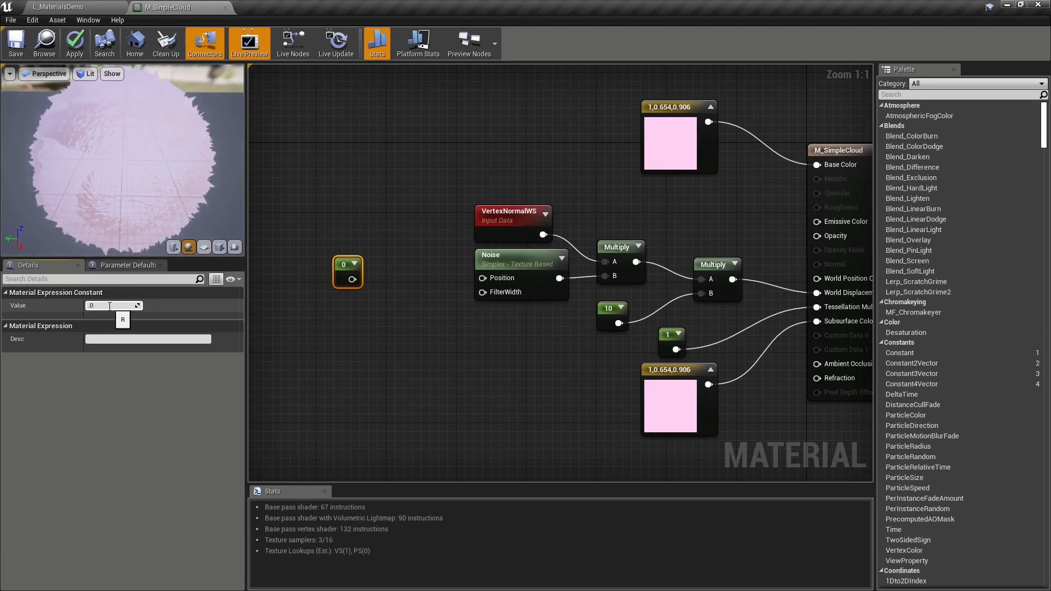
pyautogui.press('Return')
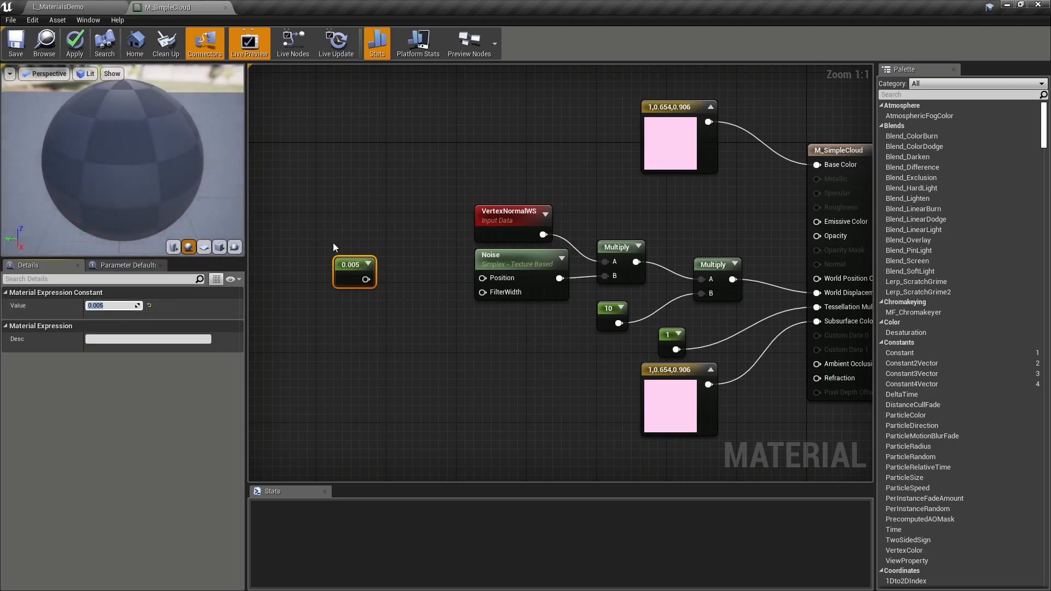
pyautogui.moveTo(346, 264); pyautogui.dragTo(328, 265)
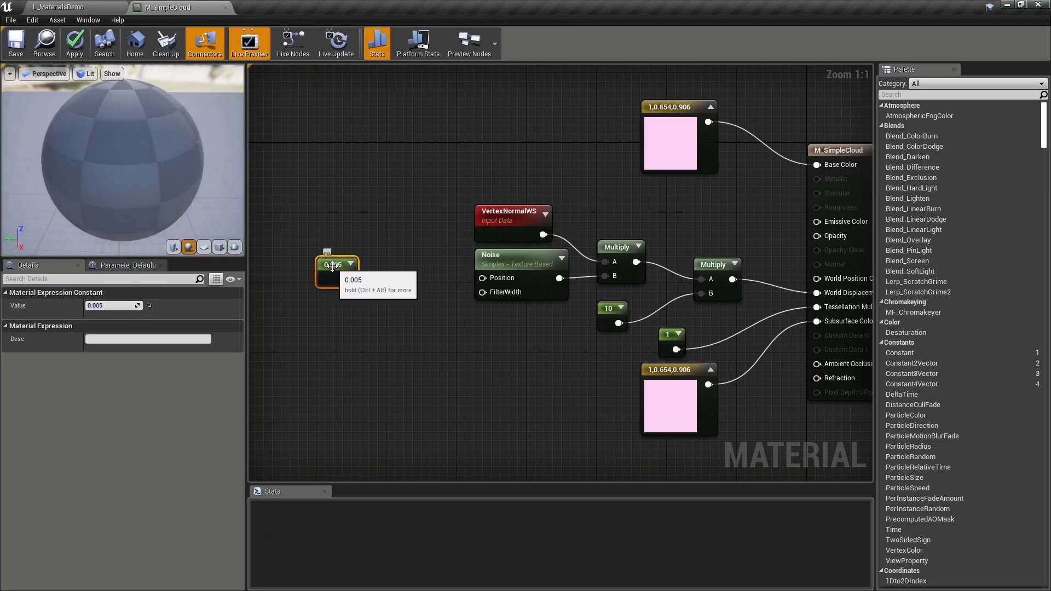
# Add an Absolute World Position node, multiply it by the 0.005 constant and feed the result into the Noise node's Position input
pyautogui.rightClick(337, 217)
pyautogui.write('world')
pyautogui.press('Return')
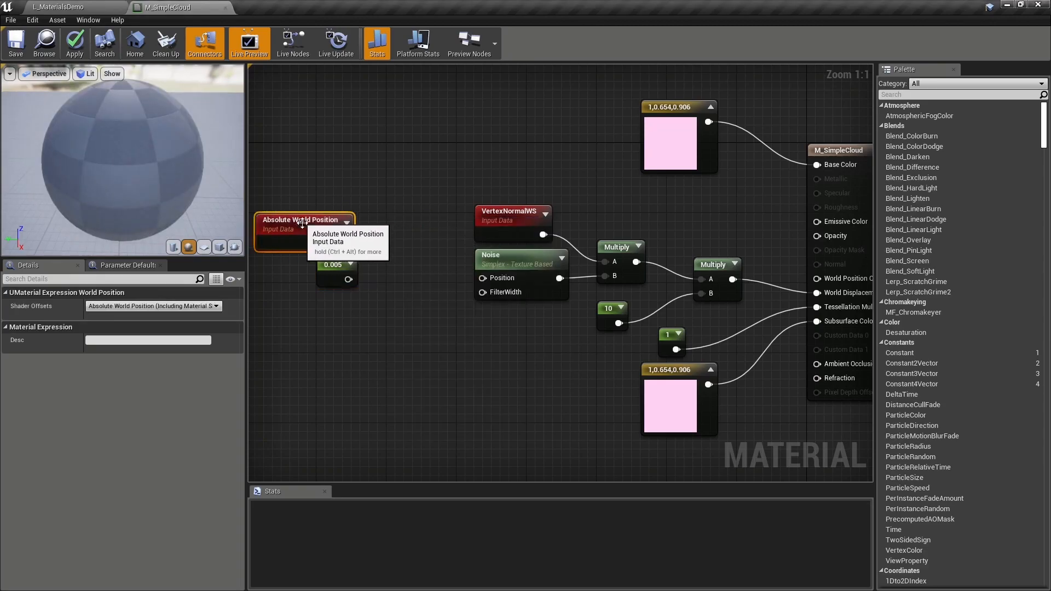
pyautogui.click(395, 255)
pyautogui.moveTo(351, 243); pyautogui.dragTo(486, 282)
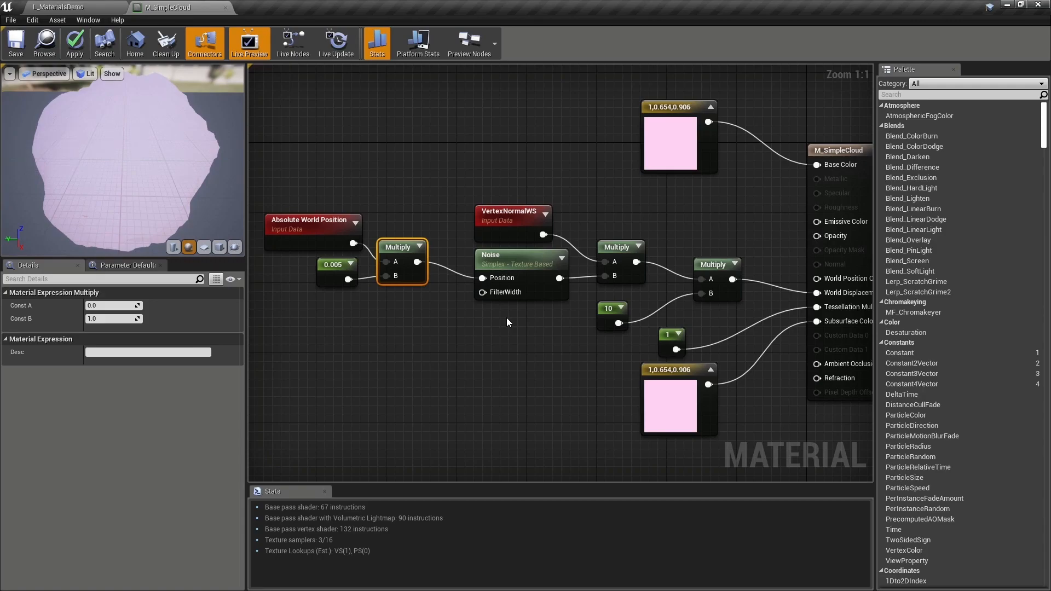
pyautogui.click(507, 322)
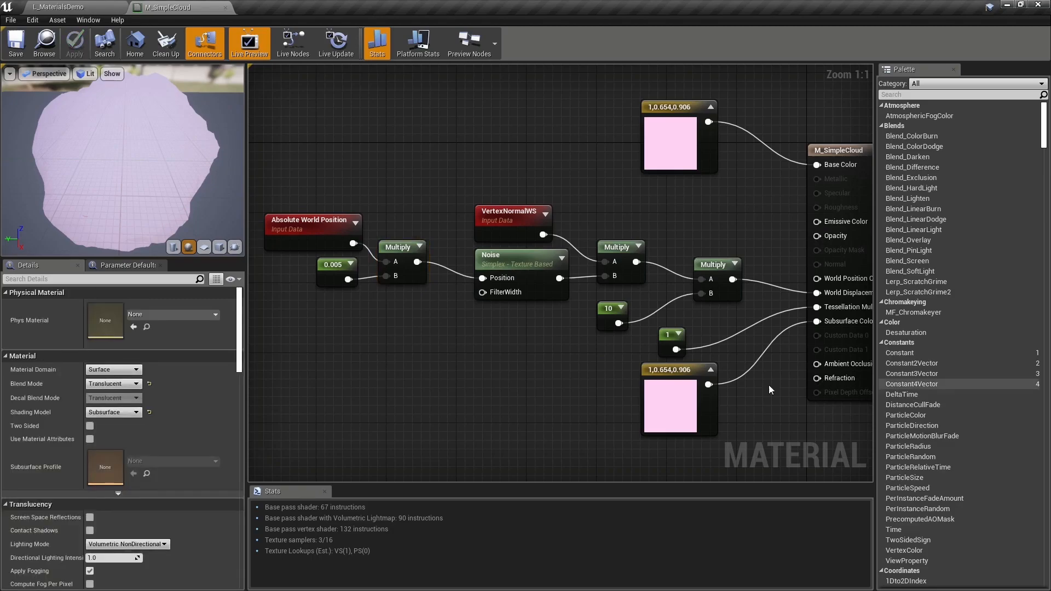
# Set the Noise node's function to Value - Computational
pyautogui.click(514, 258)
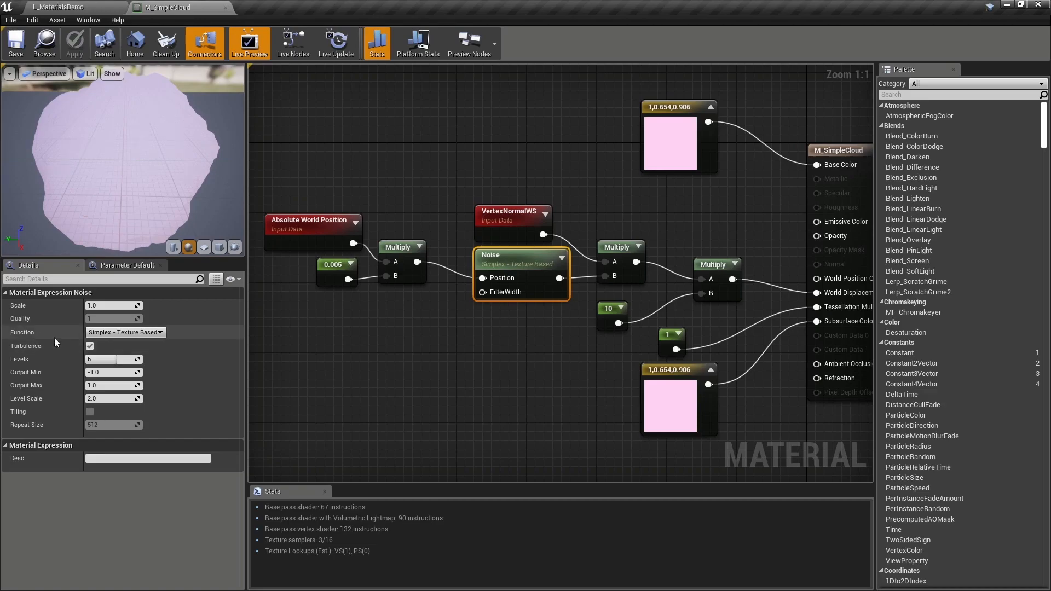
pyautogui.moveTo(98, 337)
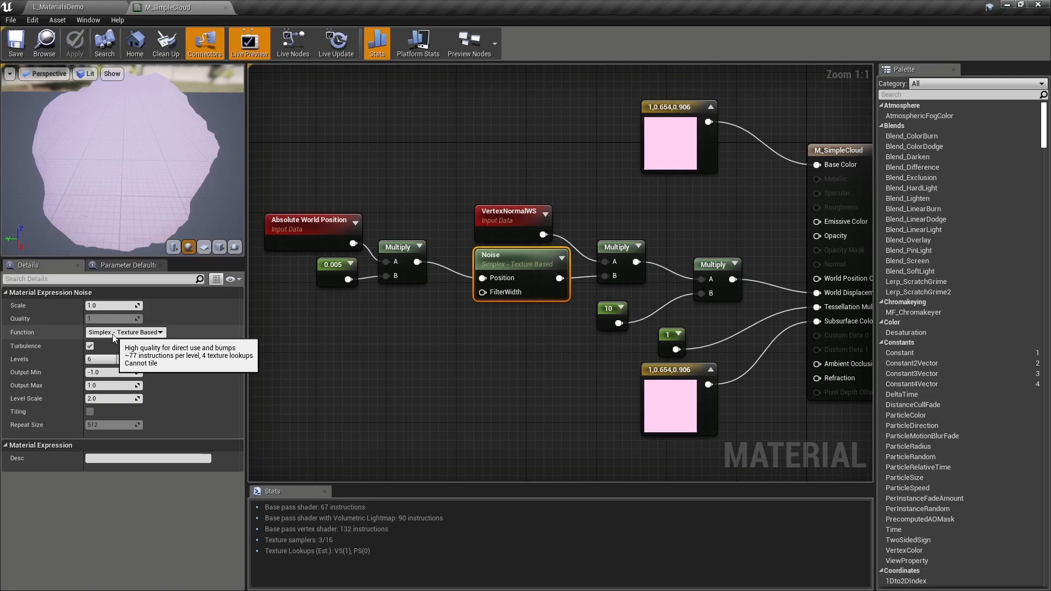
pyautogui.click(113, 332)
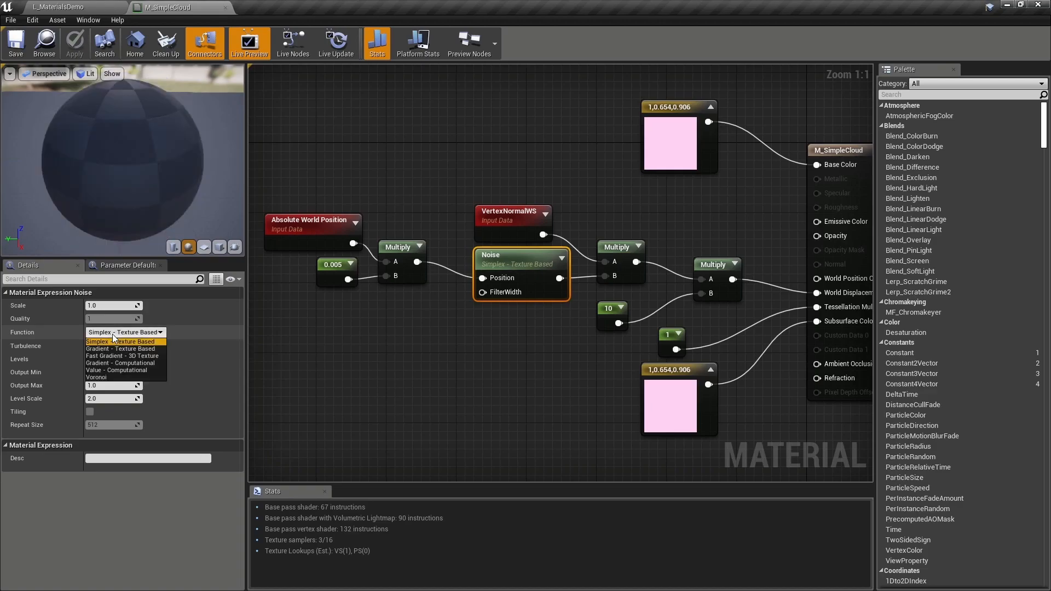
pyautogui.click(109, 370)
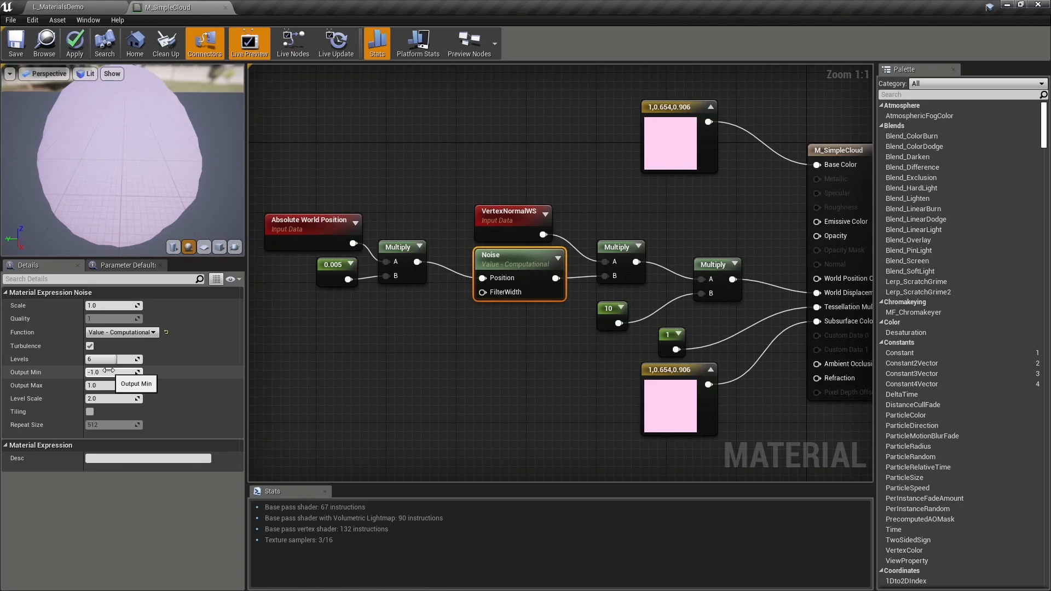
pyautogui.click(416, 356)
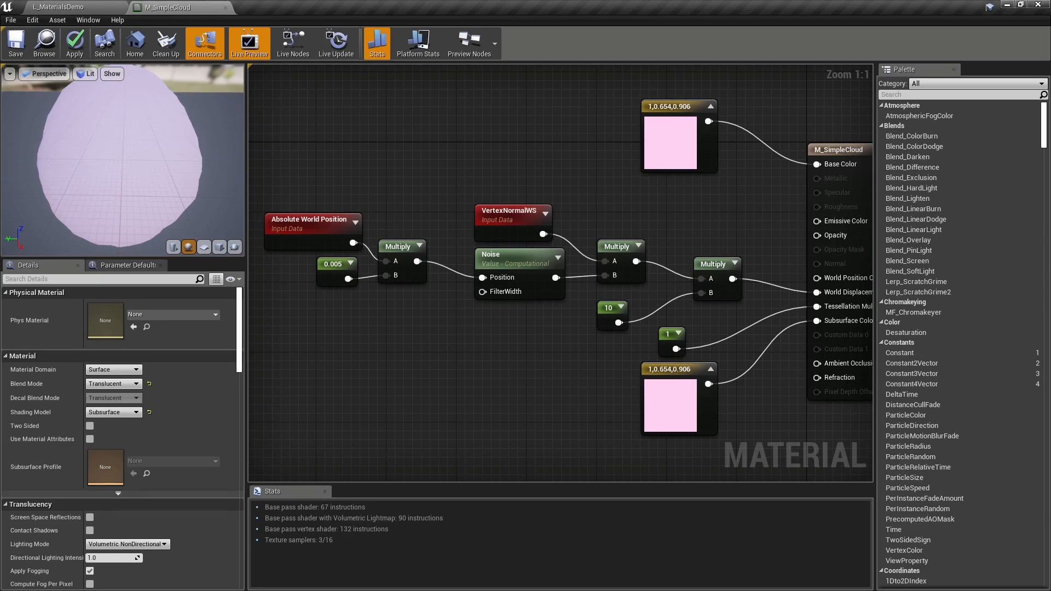
# Add a Time node below the Absolute World Position branch
pyautogui.rightClick(284, 397)
pyautogui.write('time')
pyautogui.press('Return')
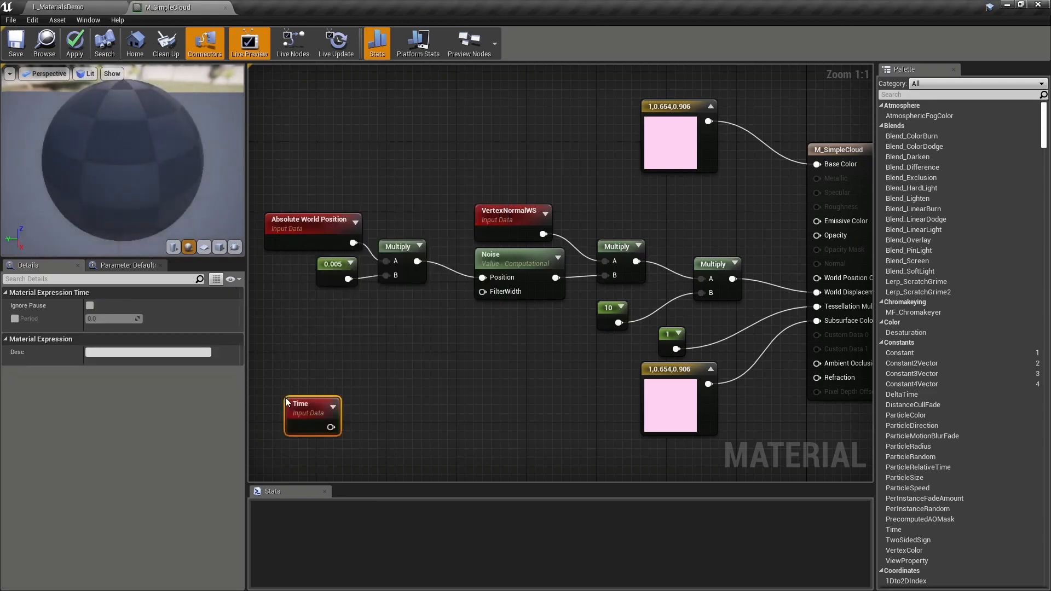
pyautogui.moveTo(285, 397); pyautogui.dragTo(264, 380)
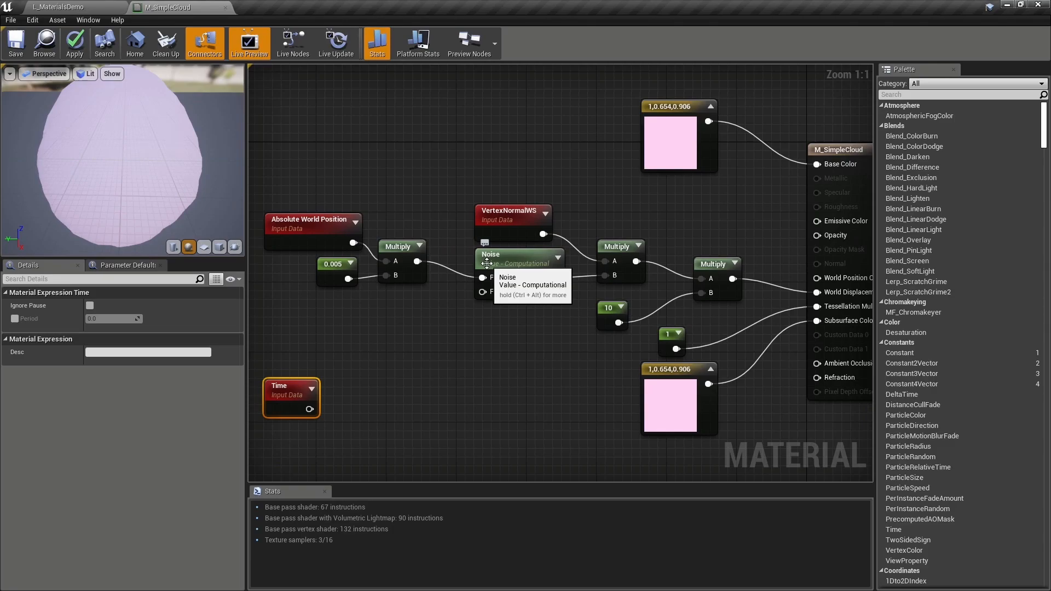
# Add two Append nodes near Time and connect the first one's output to input A of the second
pyautogui.rightClick(347, 339)
pyautogui.write('append')
pyautogui.press('Return')
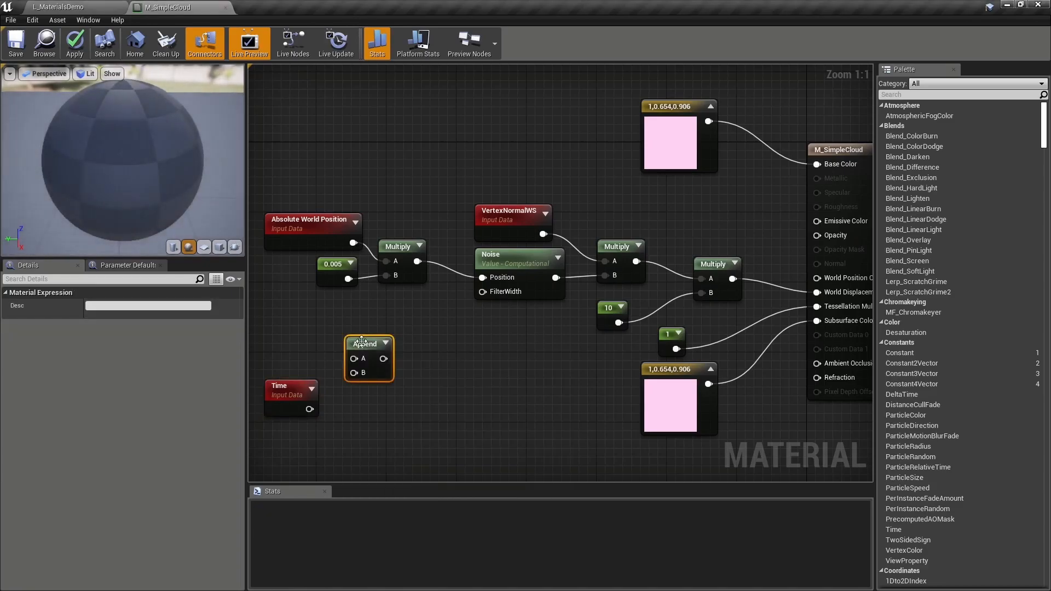
pyautogui.moveTo(361, 341); pyautogui.dragTo(358, 331)
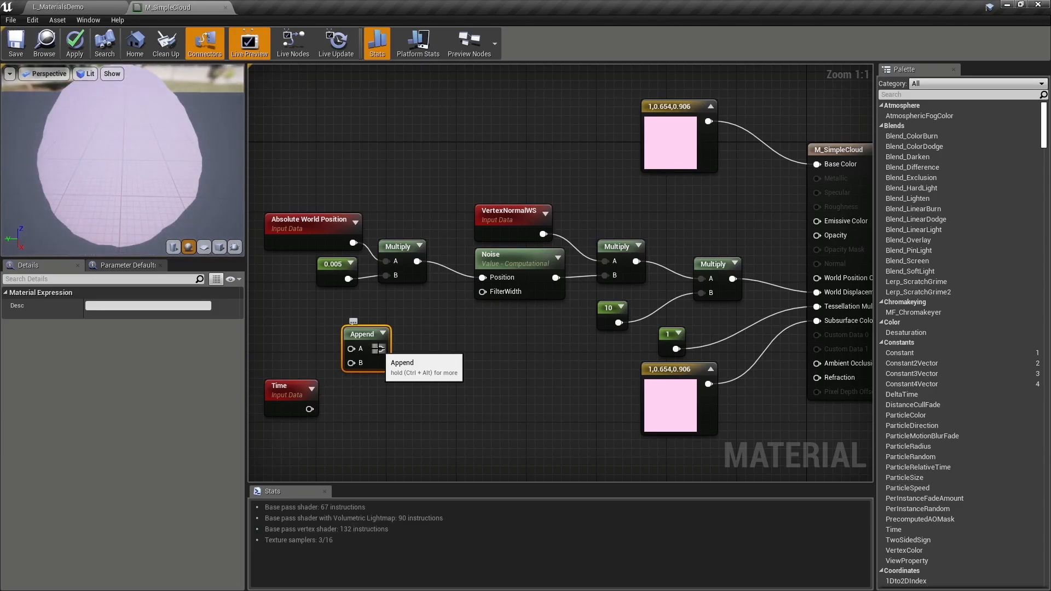
pyautogui.hotkey('ctrl', 'w')
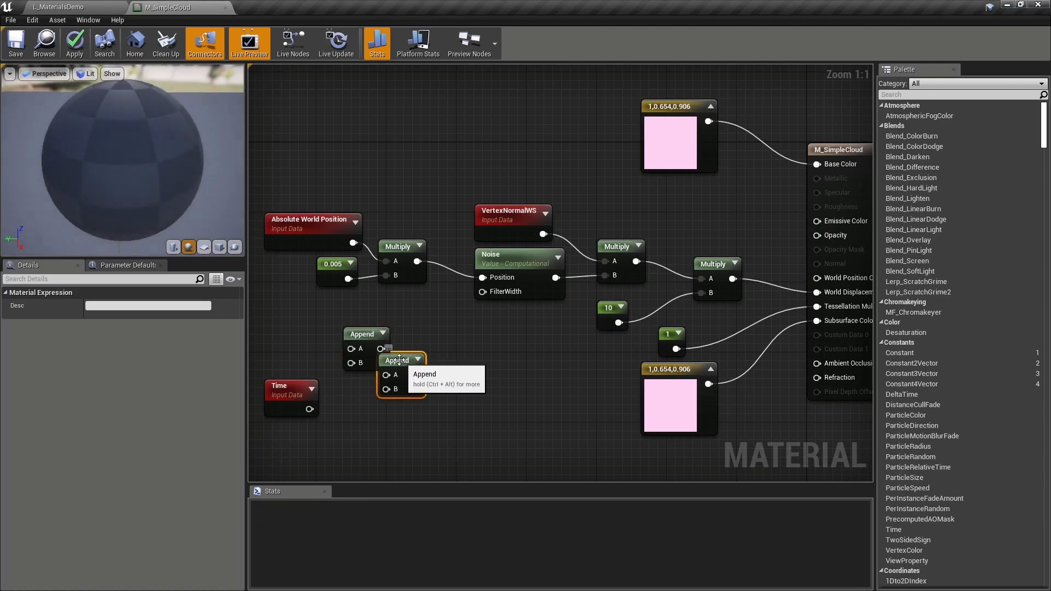
pyautogui.moveTo(381, 349); pyautogui.dragTo(428, 378)
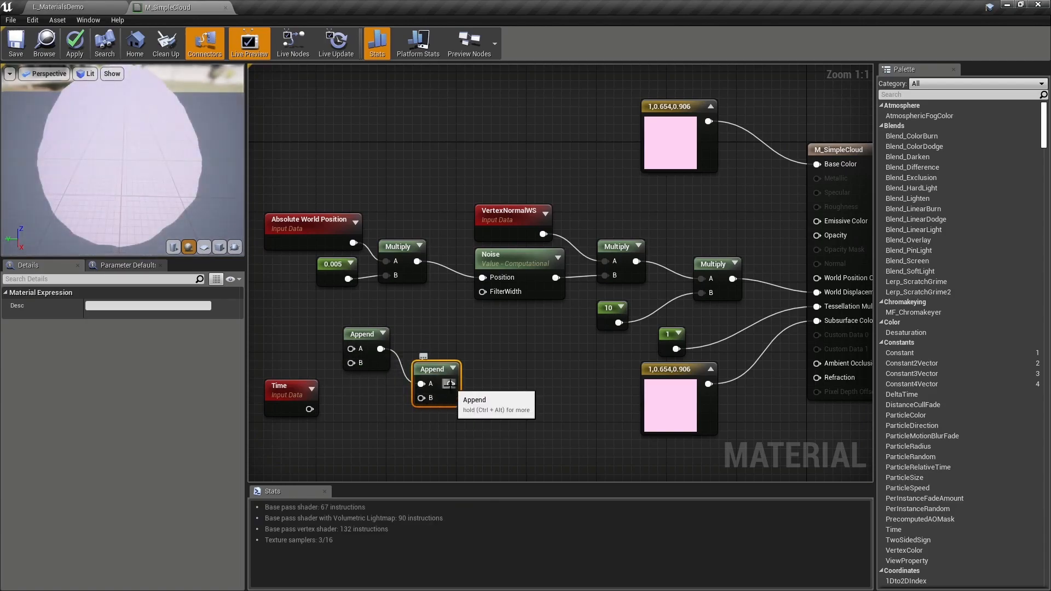
pyautogui.moveTo(436, 370); pyautogui.dragTo(428, 370)
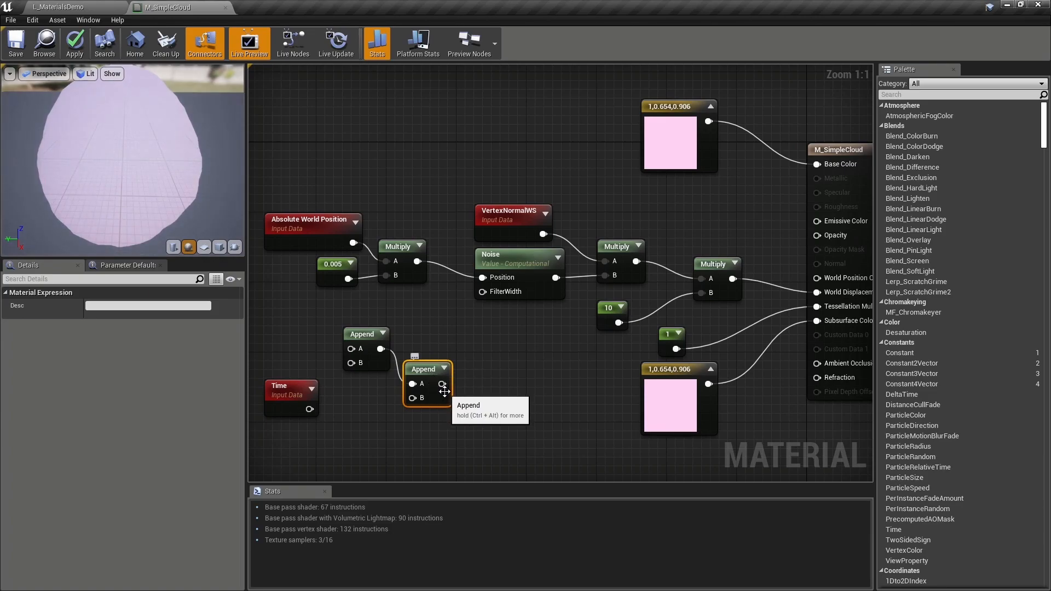
# Connect Time to input B of the second Append and a new constant of 0 to both inputs of the first
pyautogui.moveTo(309, 409); pyautogui.dragTo(426, 369)
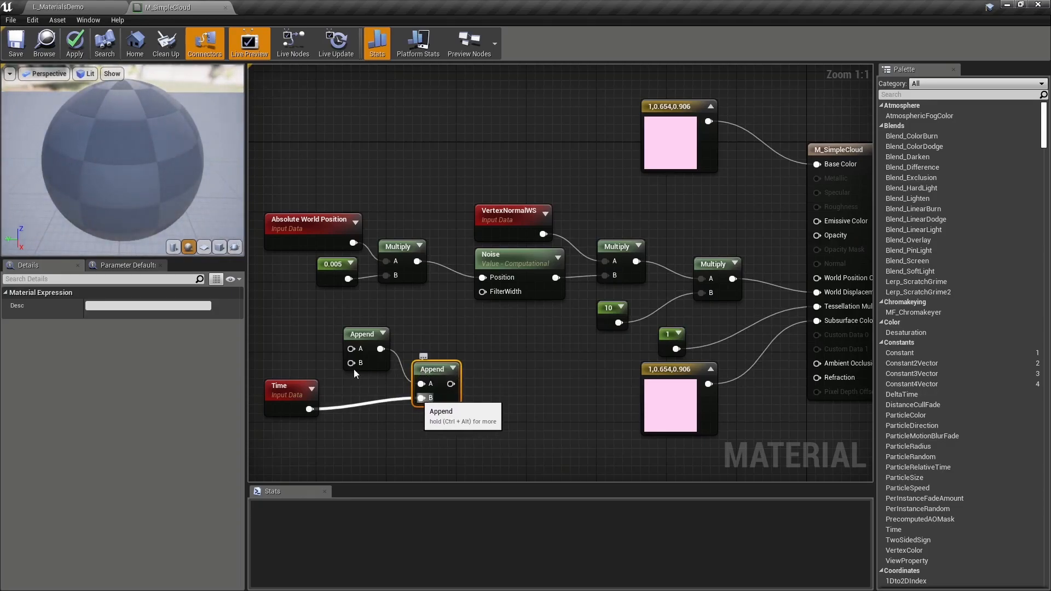
pyautogui.click(293, 332)
pyautogui.moveTo(309, 349); pyautogui.dragTo(351, 363)
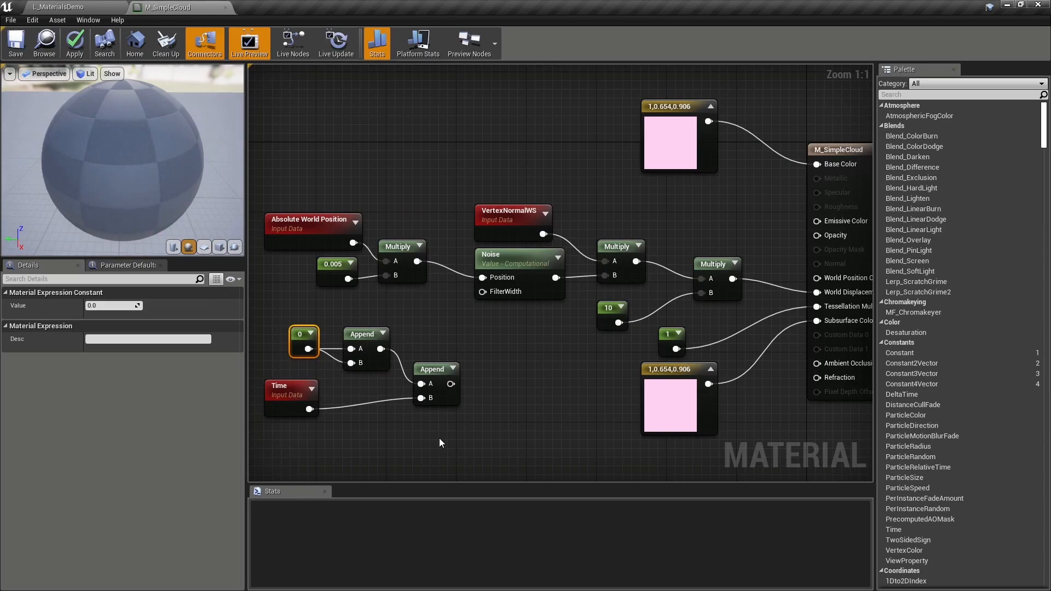
# Move the Time/Append nodes and the world position Multiply group away from the Noise node to make room between them
pyautogui.moveTo(440, 442); pyautogui.dragTo(514, 424, button='right')
pyautogui.moveTo(325, 312); pyautogui.dragTo(550, 419)
pyautogui.moveTo(520, 356); pyautogui.dragTo(458, 357)
pyautogui.moveTo(335, 189); pyautogui.dragTo(399, 219)
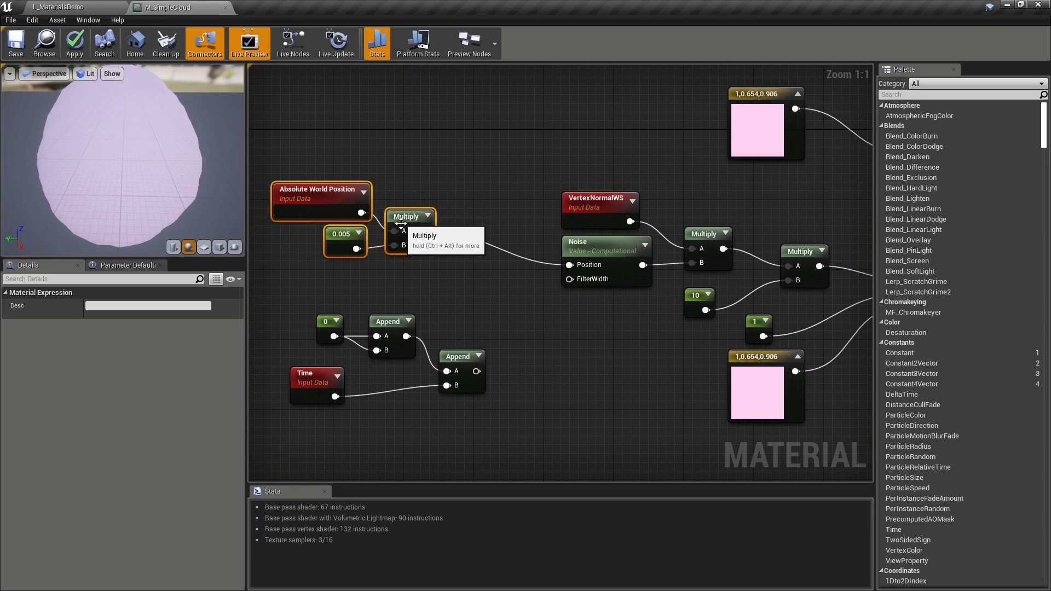
# Insert an Add node before Noise's Position input that sums the scaled world position and the second Append's output
pyautogui.press('a')
pyautogui.click(492, 261)
pyautogui.moveTo(505, 265); pyautogui.dragTo(473, 257)
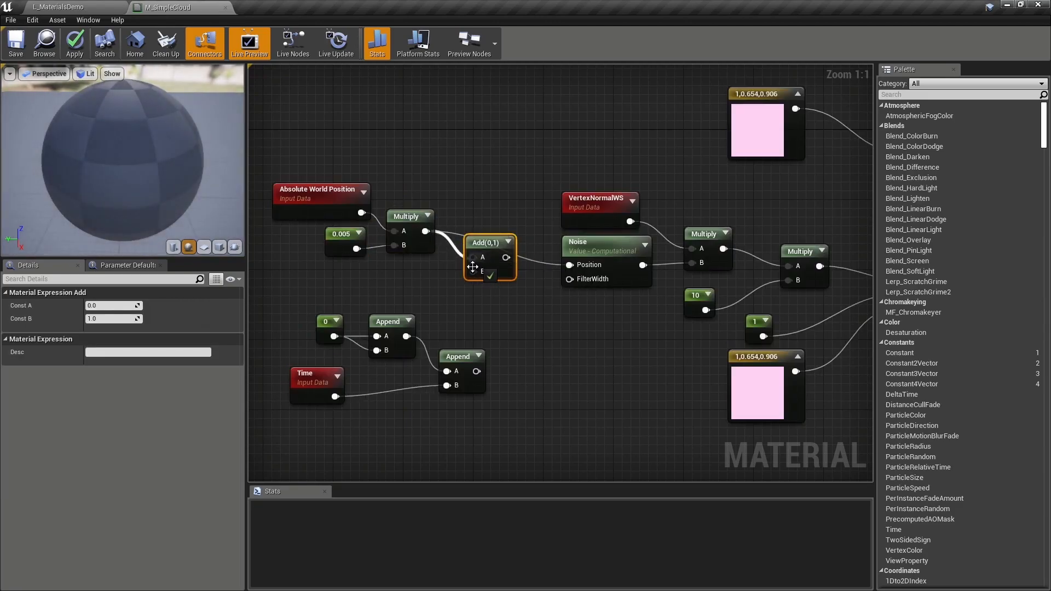
pyautogui.moveTo(476, 371); pyautogui.dragTo(569, 266)
pyautogui.moveTo(484, 244); pyautogui.dragTo(510, 244)
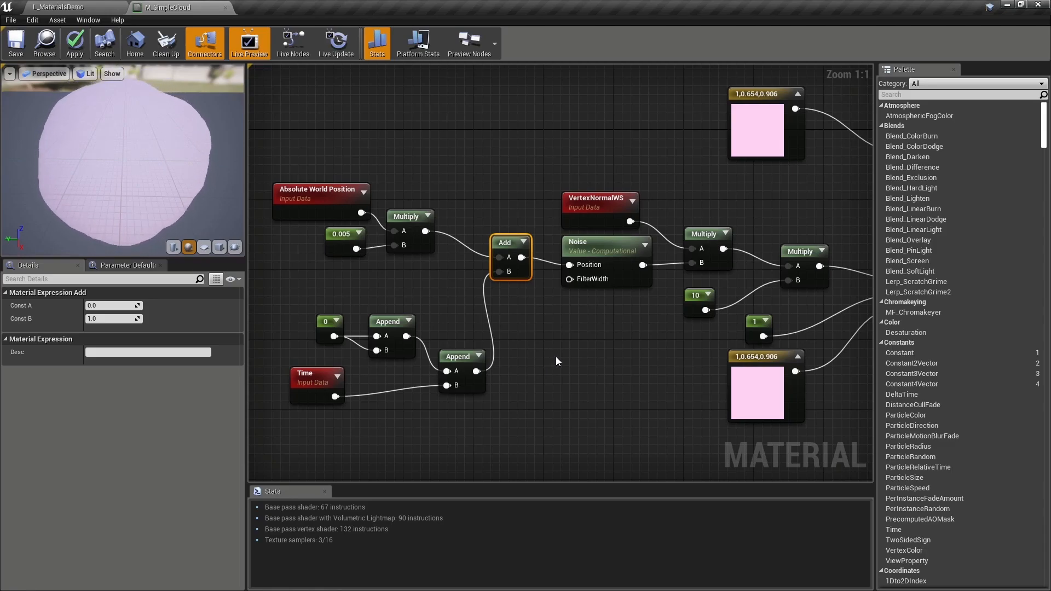
# Insert a Multiply node between Time and the second Append's B input, with a constant of 1 as its B input
pyautogui.press('m')
pyautogui.click(382, 408)
pyautogui.moveTo(397, 415); pyautogui.dragTo(447, 387)
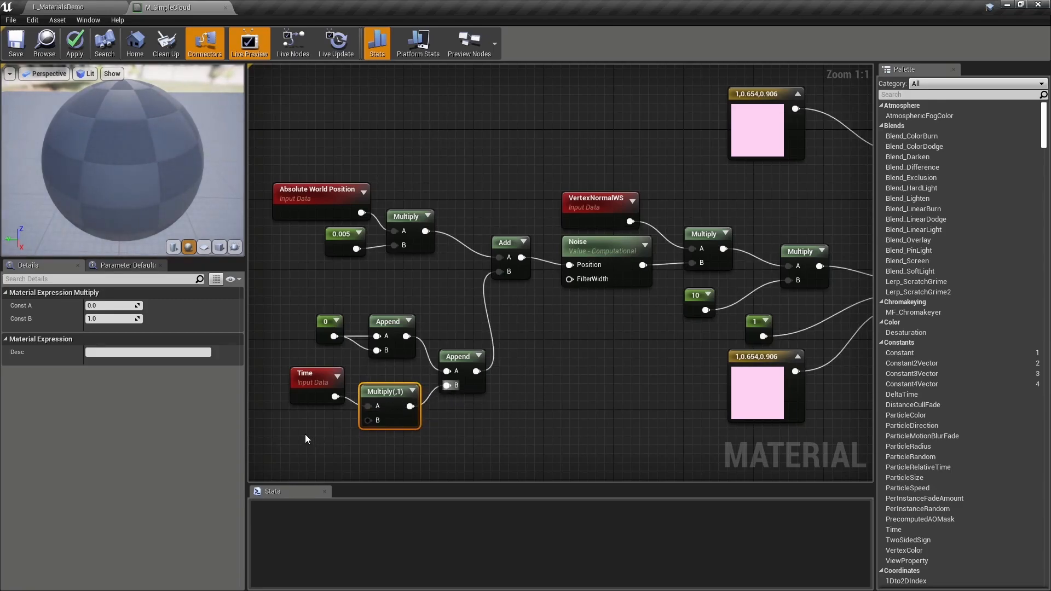
pyautogui.press('1')
pyautogui.click(305, 434)
pyautogui.moveTo(313, 440); pyautogui.dragTo(368, 420)
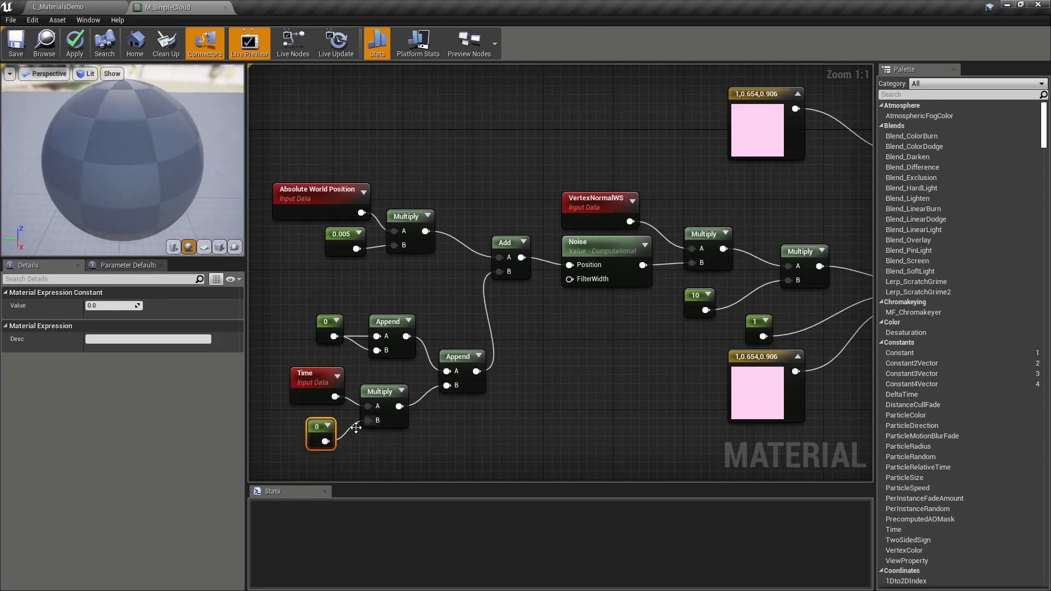
pyautogui.click(110, 306)
pyautogui.write('1')
pyautogui.click(286, 302)
pyautogui.press('Home')
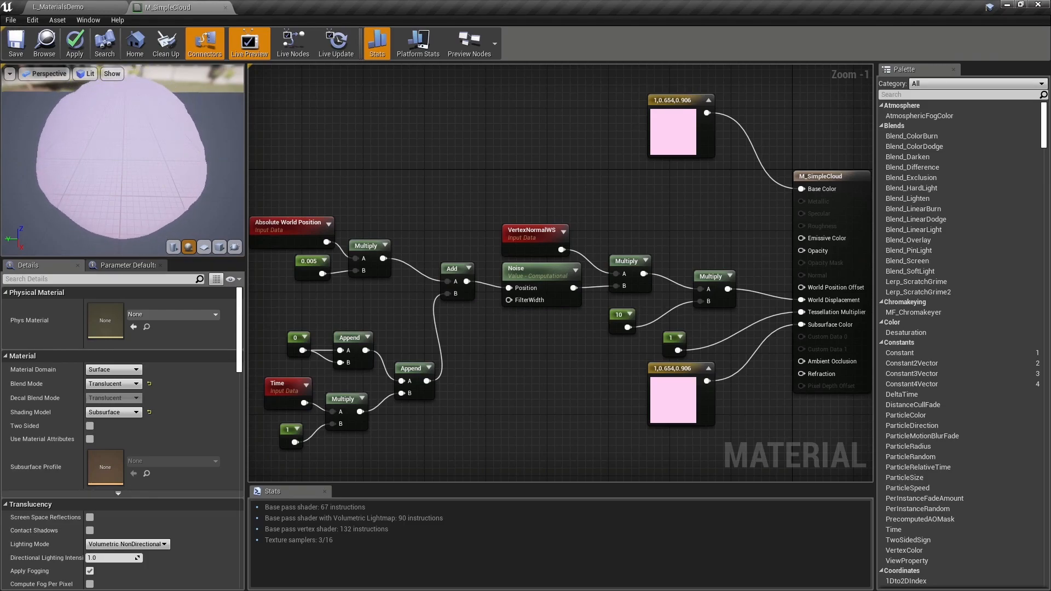
# Add a Fresnel node above the displacement nodes and connect its output to the material's Opacity
pyautogui.rightClick(453, 145)
pyautogui.write('fres')
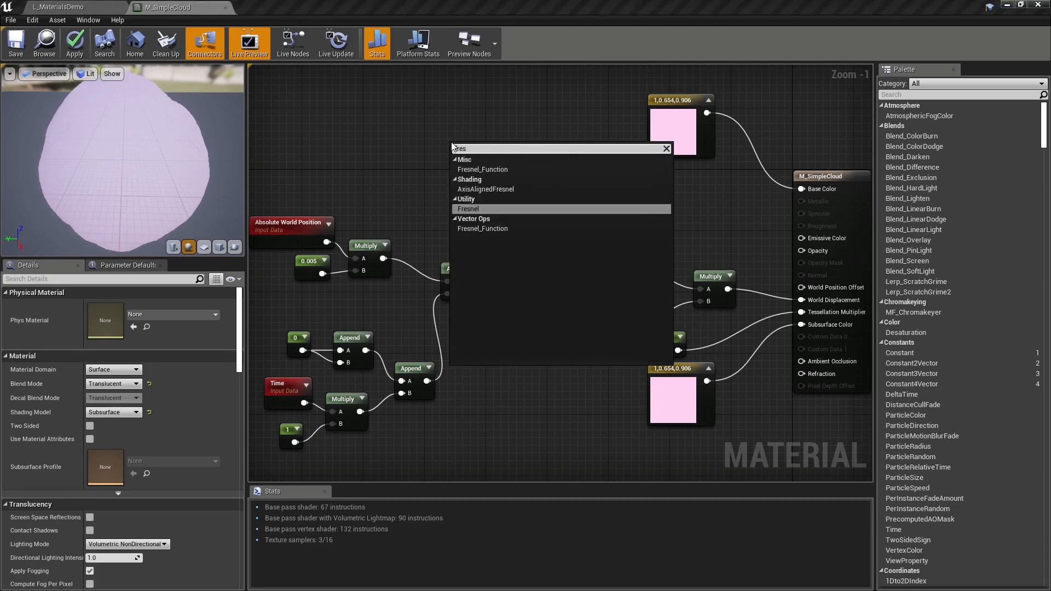
pyautogui.press('Return')
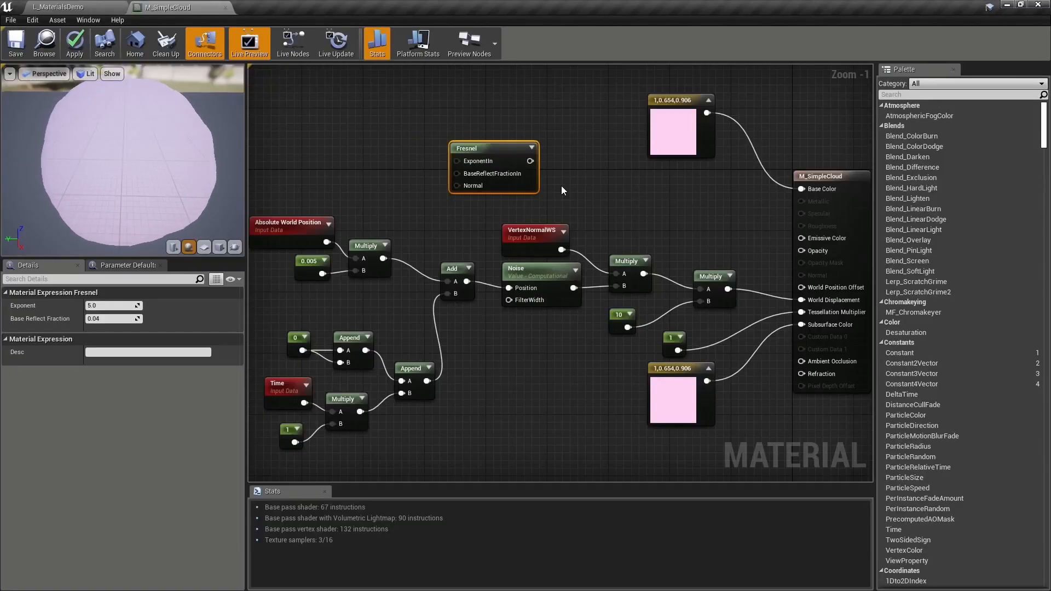
pyautogui.moveTo(530, 161); pyautogui.dragTo(807, 251)
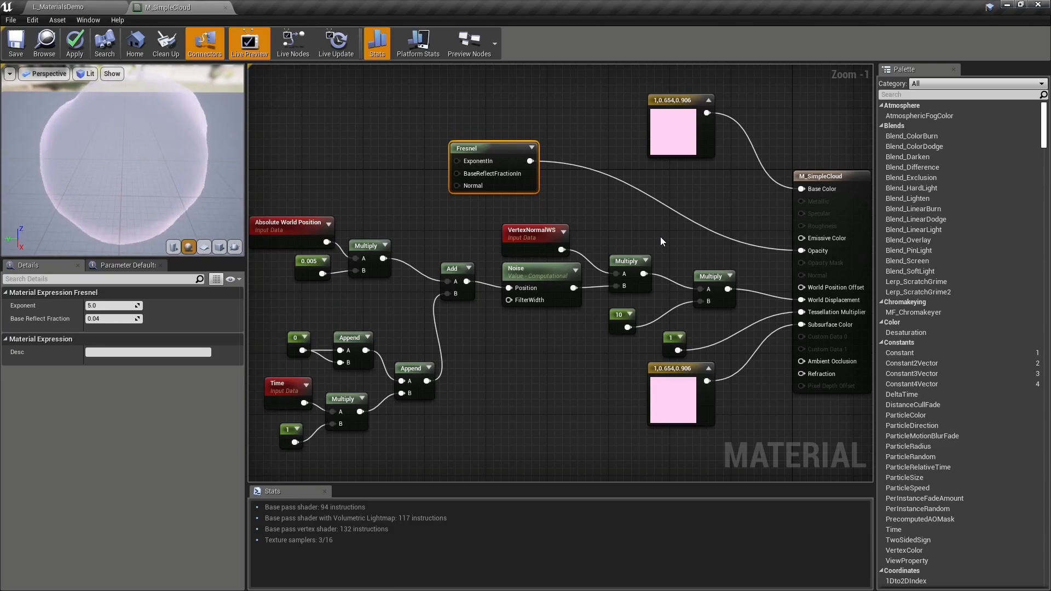
# Insert a OneMinus (1-x) node between the Fresnel output and the material's Opacity input
pyautogui.rightClick(586, 198)
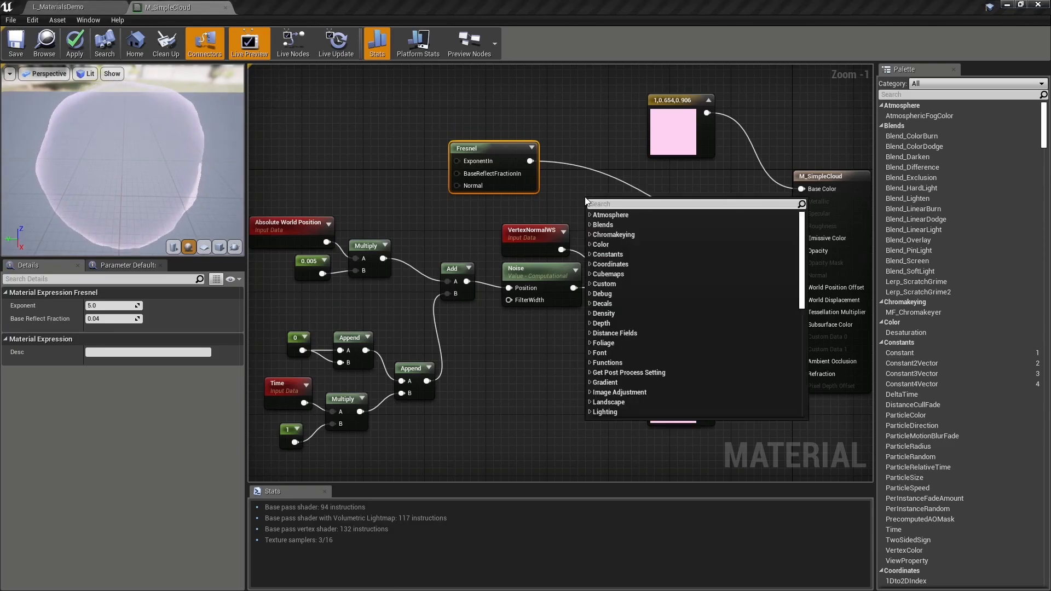
pyautogui.write('one')
pyautogui.press('Return')
pyautogui.moveTo(599, 203); pyautogui.dragTo(598, 169)
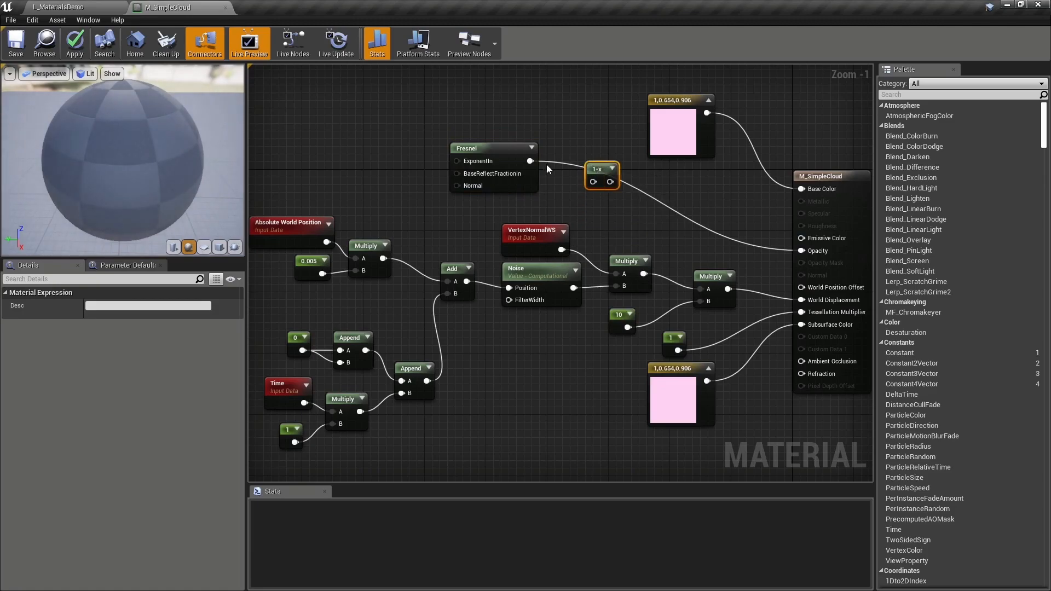
pyautogui.moveTo(530, 160); pyautogui.dragTo(560, 173)
pyautogui.moveTo(591, 182); pyautogui.dragTo(802, 251)
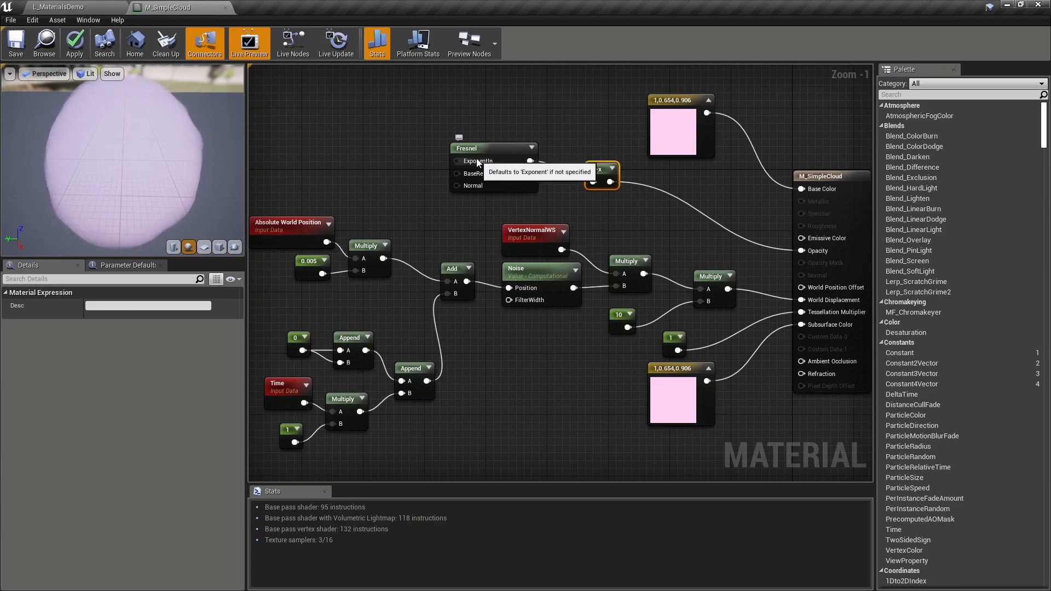
# Add a constant with value 1 and connect it to Fresnel's ExponentIn input
pyautogui.click(493, 147)
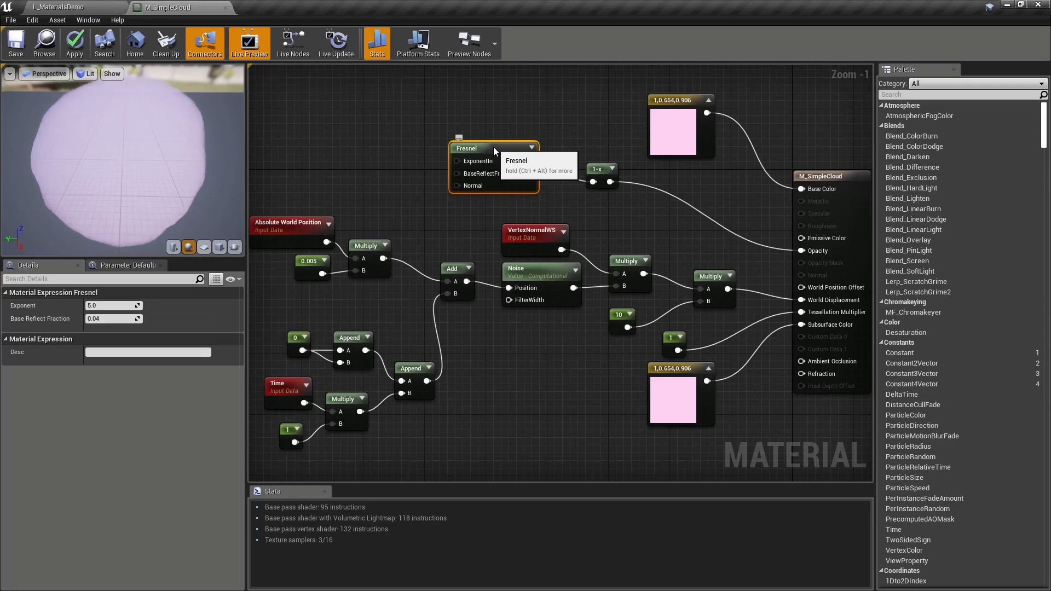
pyautogui.click(357, 137)
pyautogui.moveTo(374, 157); pyautogui.dragTo(461, 163)
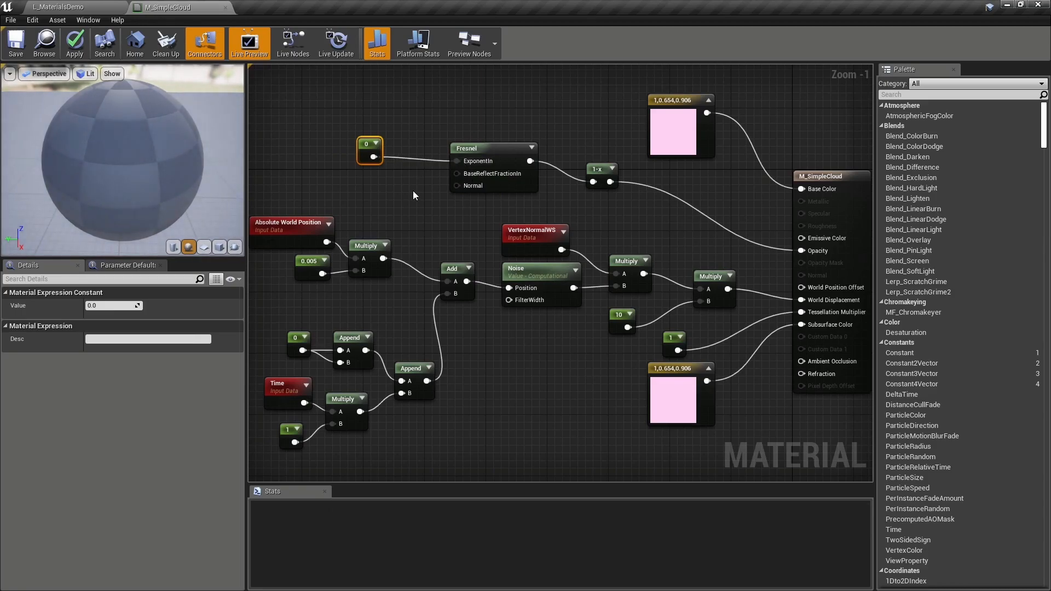
pyautogui.click(106, 306)
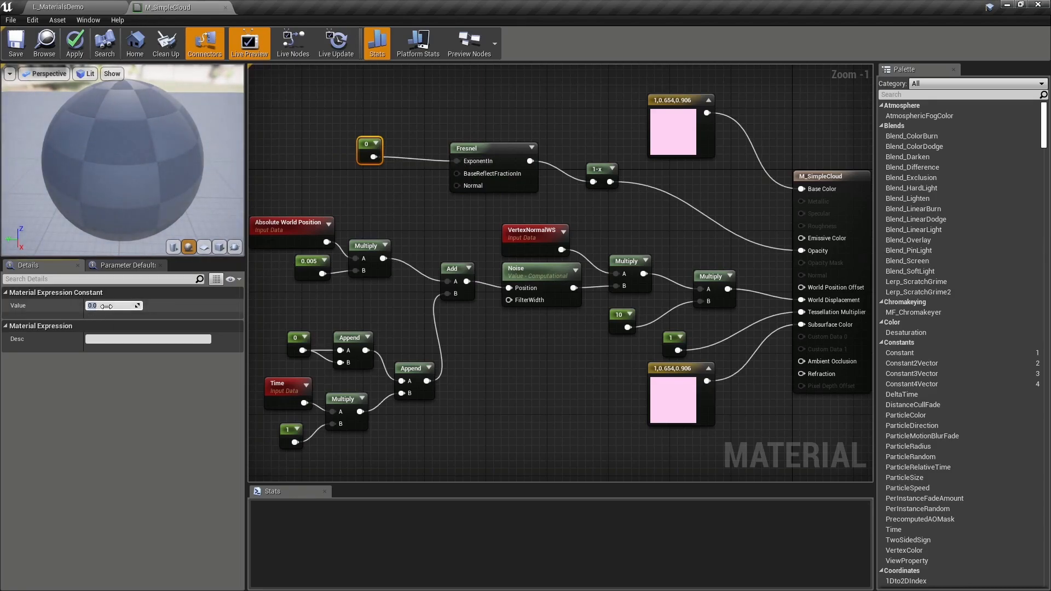
pyautogui.write('1')
pyautogui.press('Return')
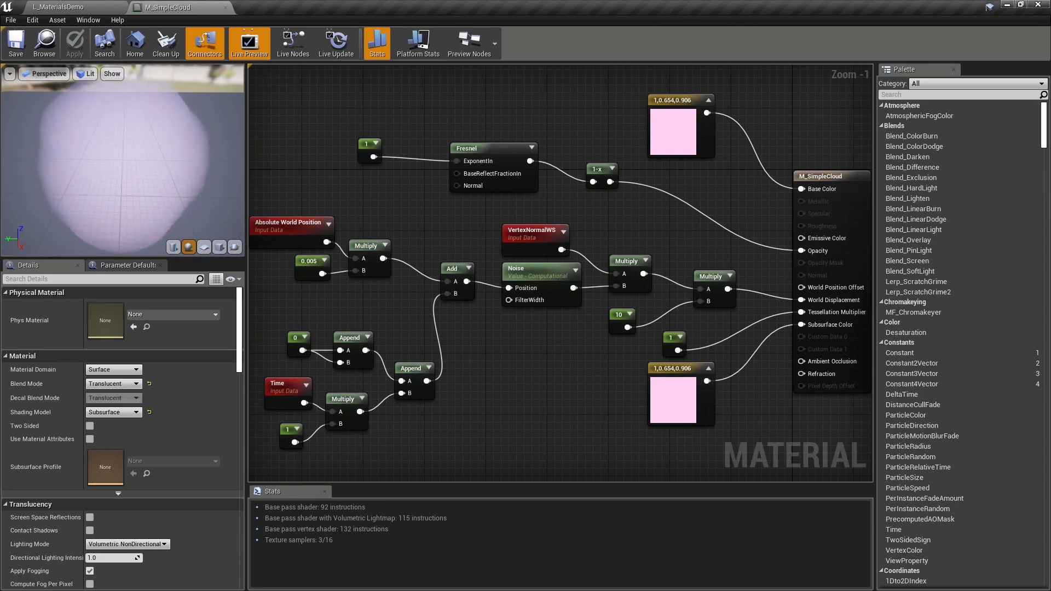
# Add a Depth Fade node below Fresnel and move both opacity branches up, clear of the displacement nodes
pyautogui.rightClick(407, 198)
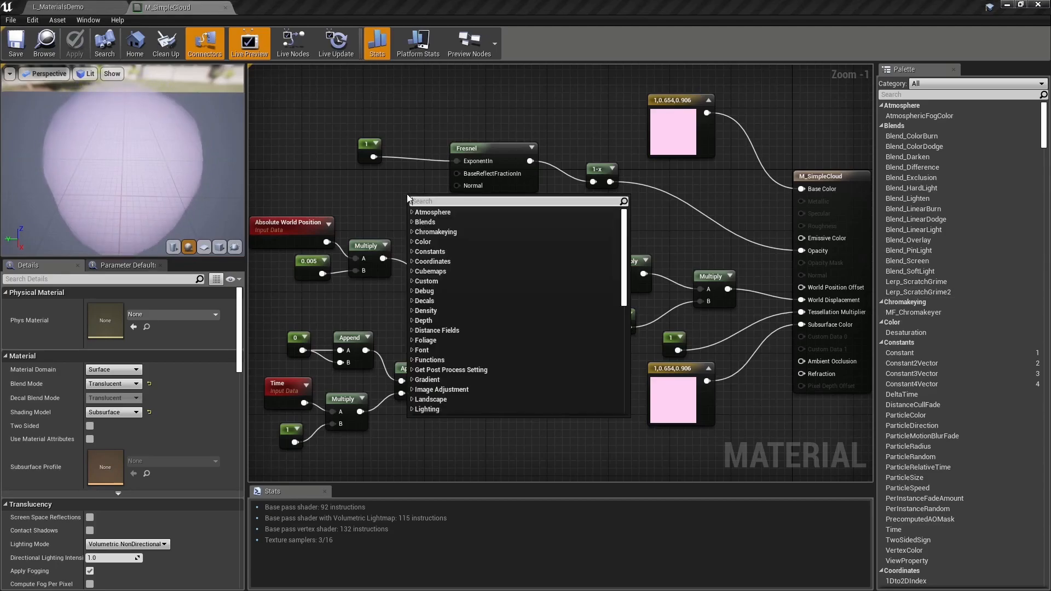
pyautogui.write('depth')
pyautogui.press('Return')
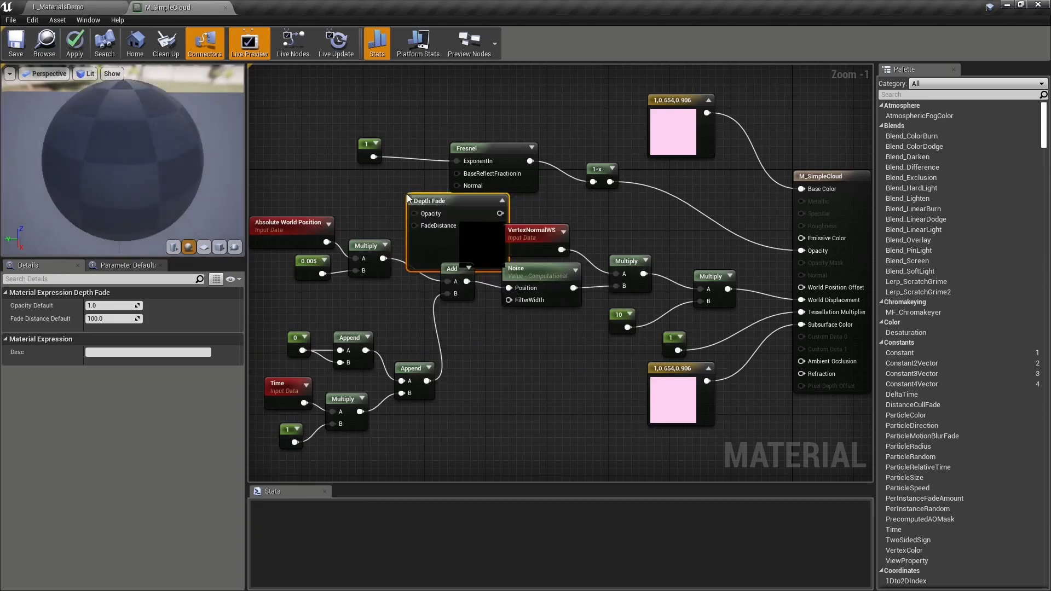
pyautogui.moveTo(346, 121); pyautogui.dragTo(547, 134)
pyautogui.moveTo(455, 201); pyautogui.dragTo(439, 166)
pyautogui.moveTo(439, 165); pyautogui.dragTo(575, 377, button='right')
pyautogui.scroll(-1, 574, 368)
pyautogui.click(670, 180)
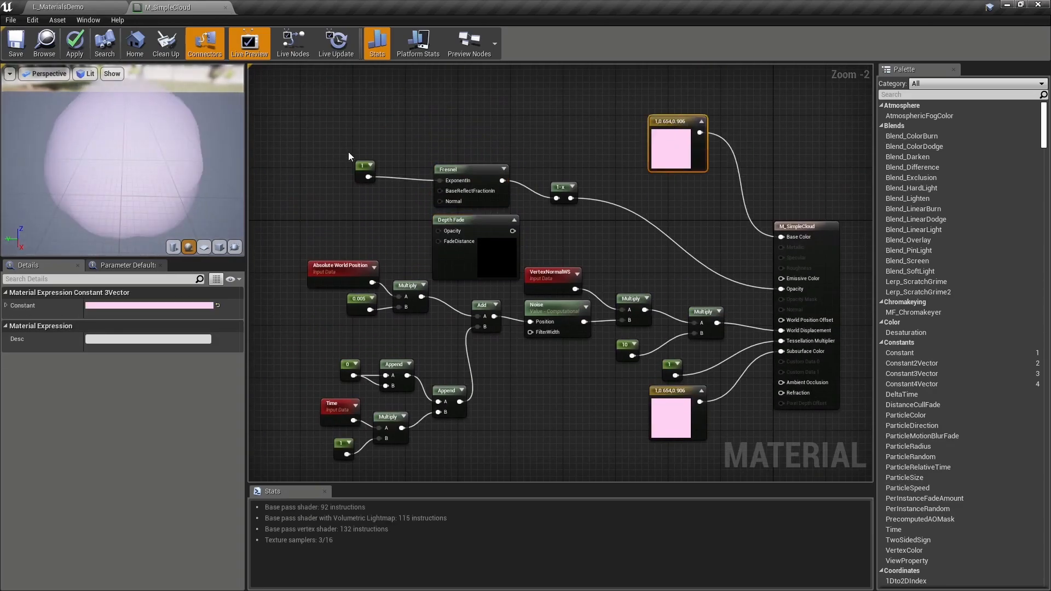
pyautogui.moveTo(353, 160); pyautogui.dragTo(586, 241)
pyautogui.moveTo(557, 197); pyautogui.dragTo(557, 171)
pyautogui.click(559, 231)
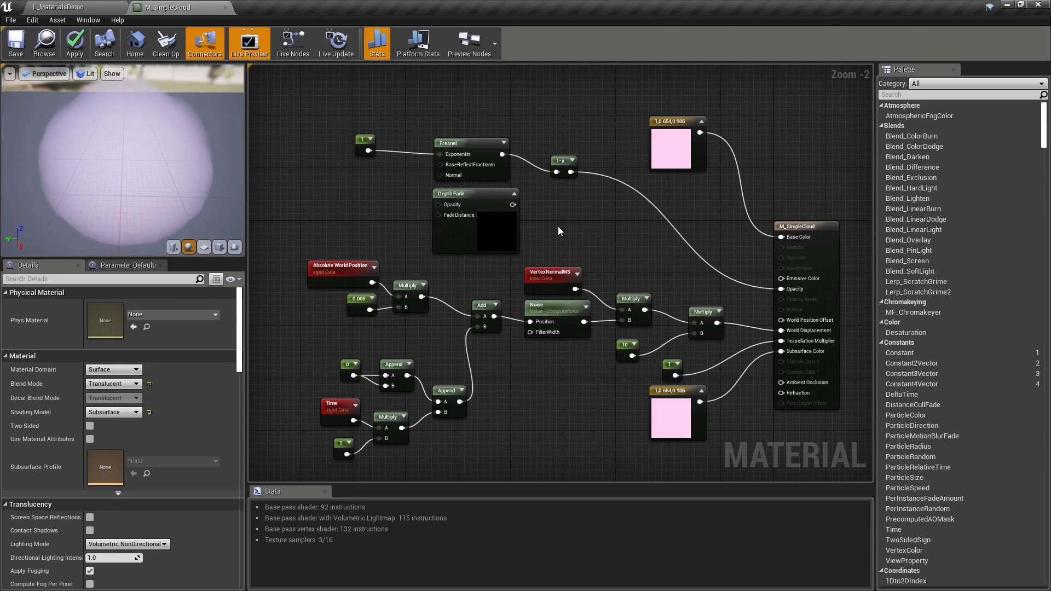
# Feed Depth Fade with two new constants: 1 into Opacity and 1000 into FadeDistance
pyautogui.click(478, 194)
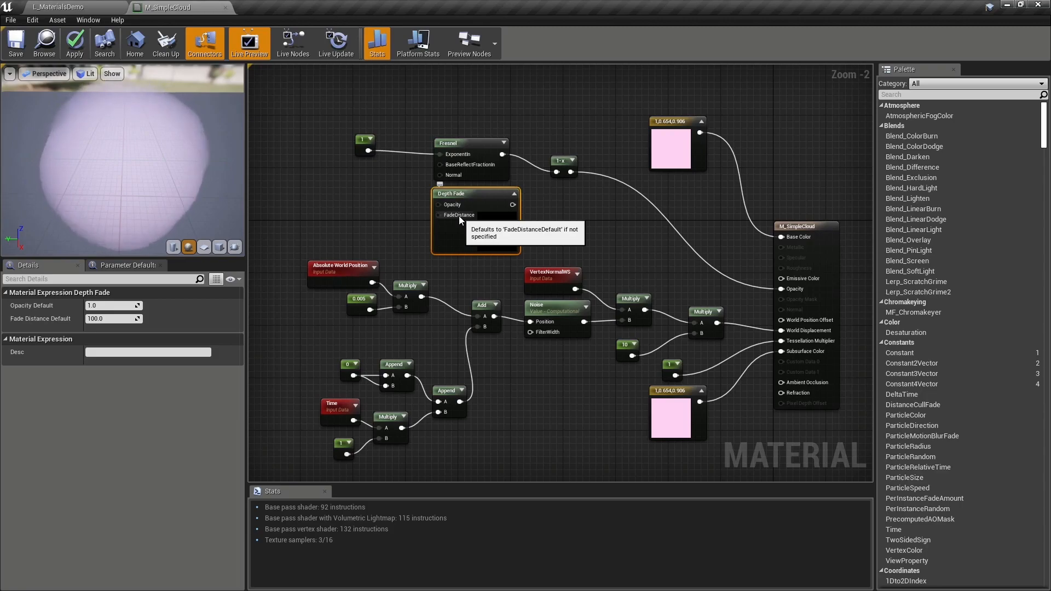
pyautogui.click(363, 193)
pyautogui.click(365, 227)
pyautogui.moveTo(378, 239); pyautogui.dragTo(376, 208)
pyautogui.click(372, 200)
pyautogui.click(114, 307)
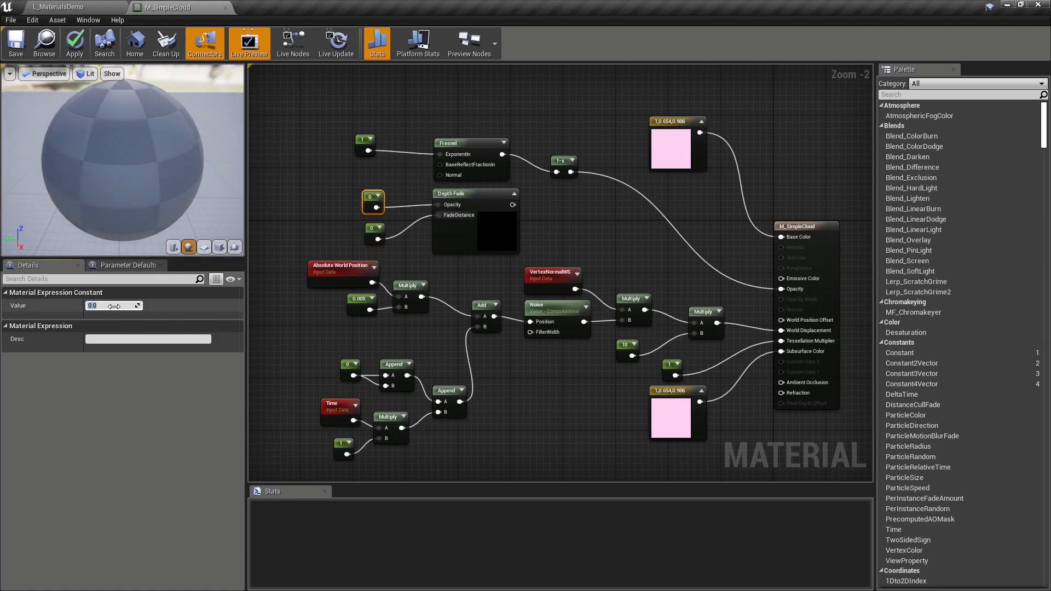
pyautogui.write('1')
pyautogui.press('Return')
pyautogui.click(374, 233)
pyautogui.click(119, 305)
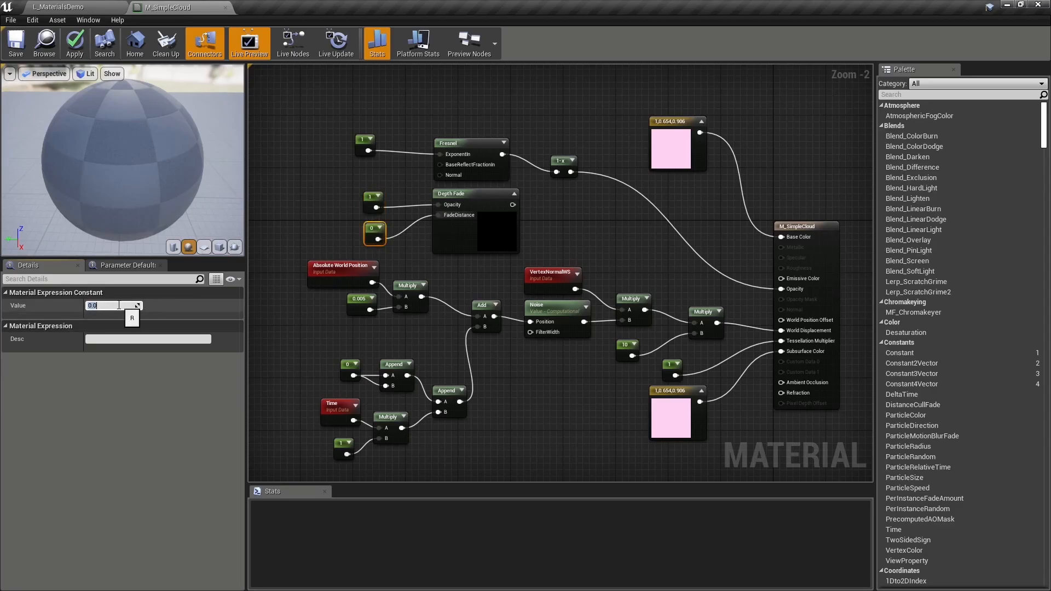
pyautogui.press('Return')
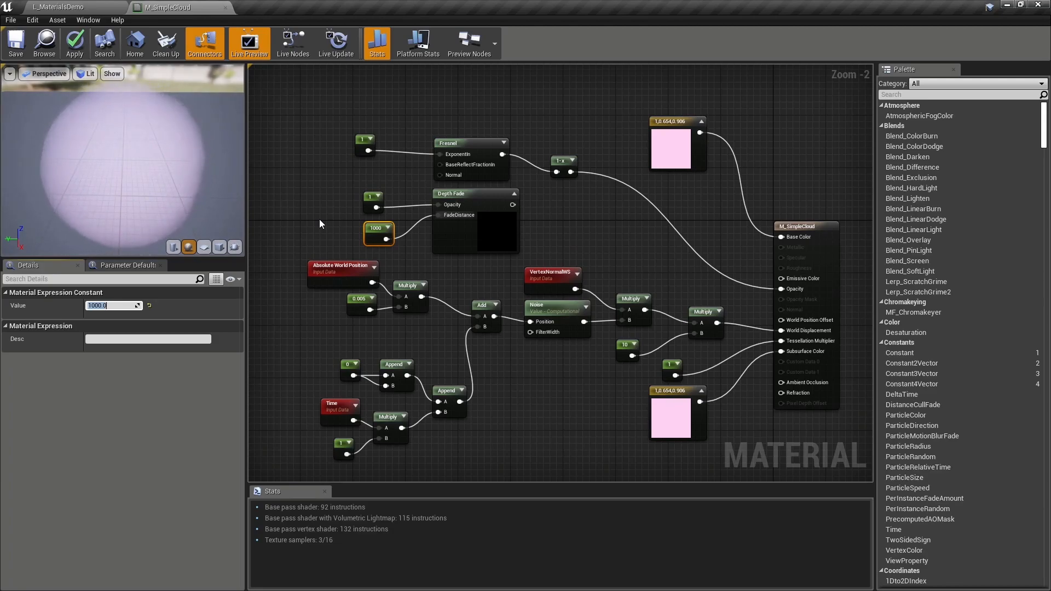
# Add a Blend_Overlay node with 1-x as Base and Depth Fade as Blend, and connect its Result to Opacity
pyautogui.moveTo(465, 143); pyautogui.dragTo(450, 134)
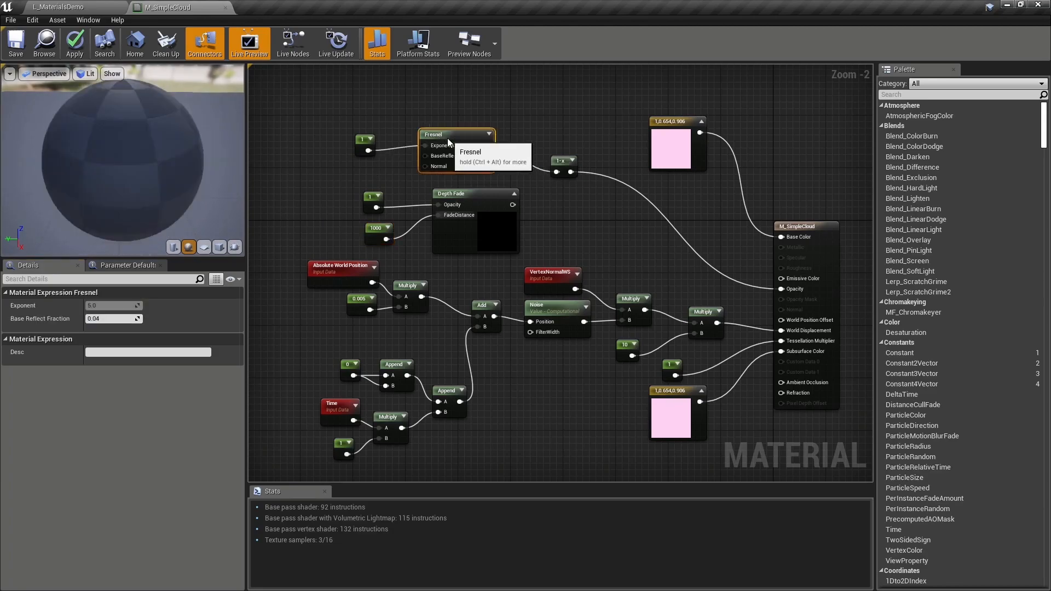
pyautogui.moveTo(561, 163); pyautogui.dragTo(528, 149)
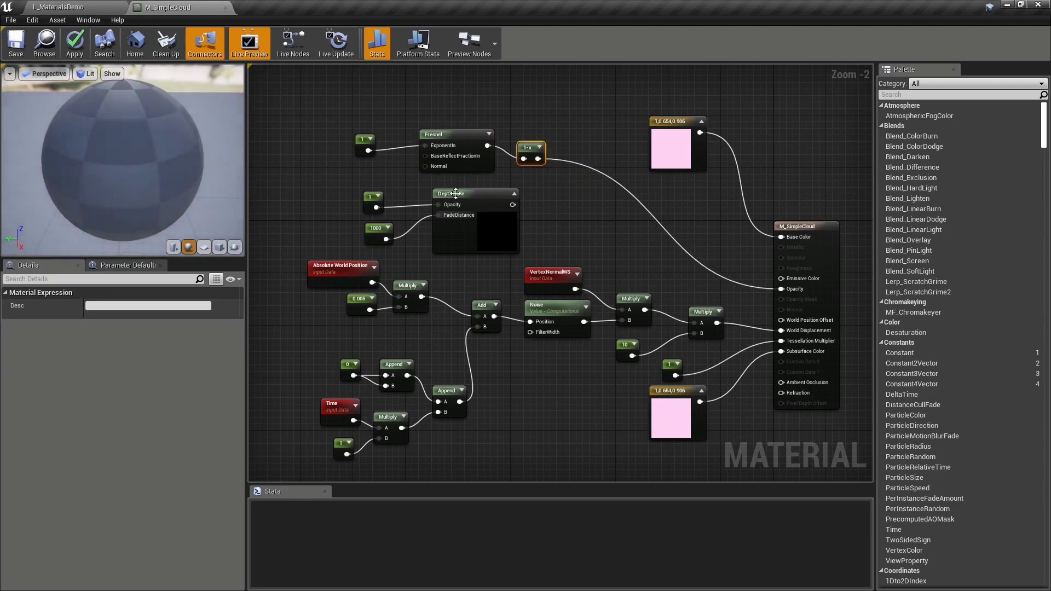
pyautogui.rightClick(586, 192)
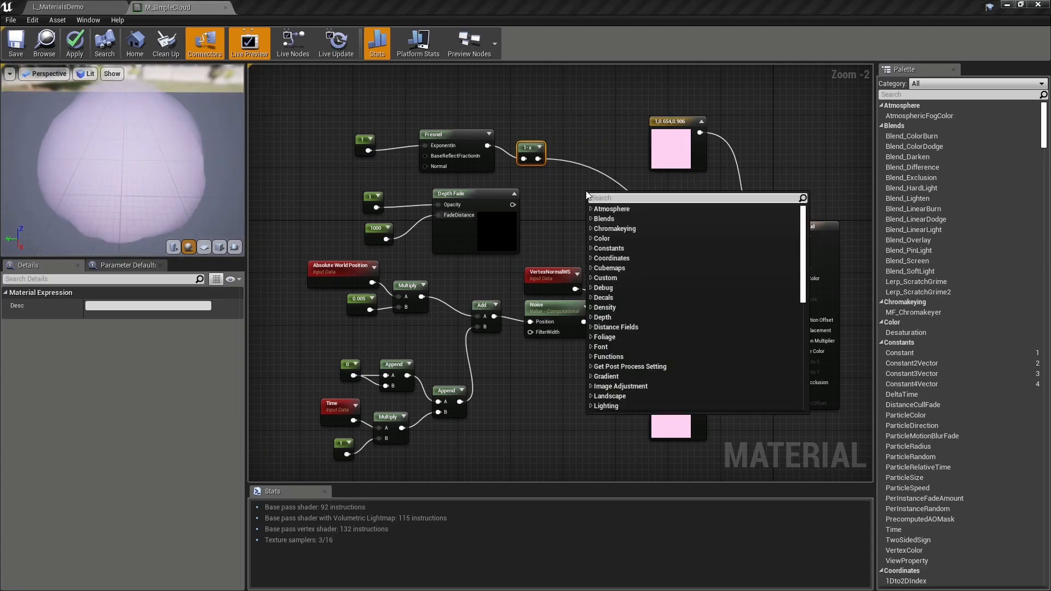
pyautogui.write('blen')
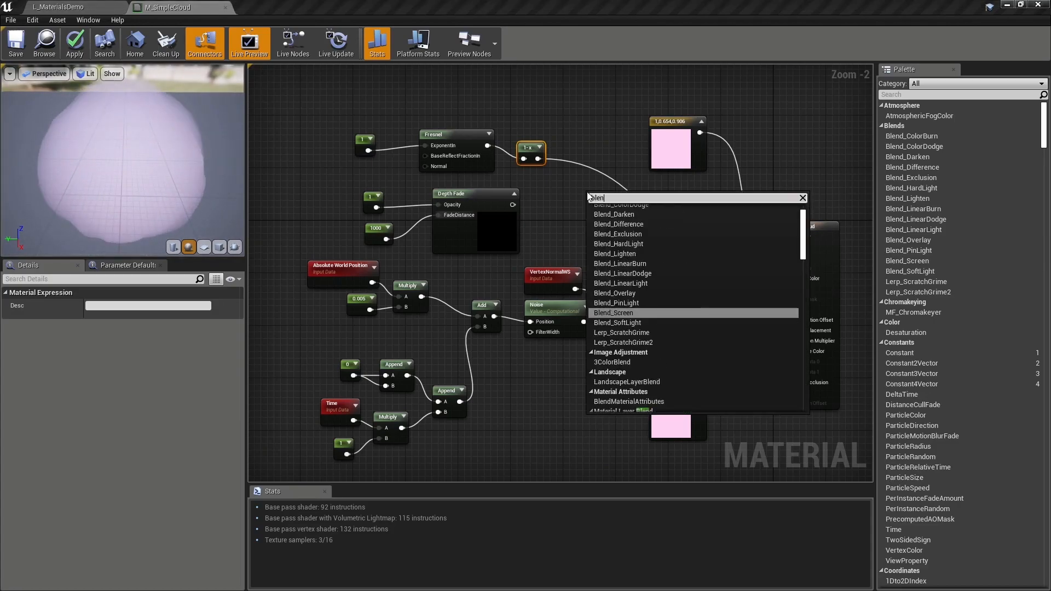
pyautogui.press('Up')
pyautogui.press('Up')
pyautogui.press('Return')
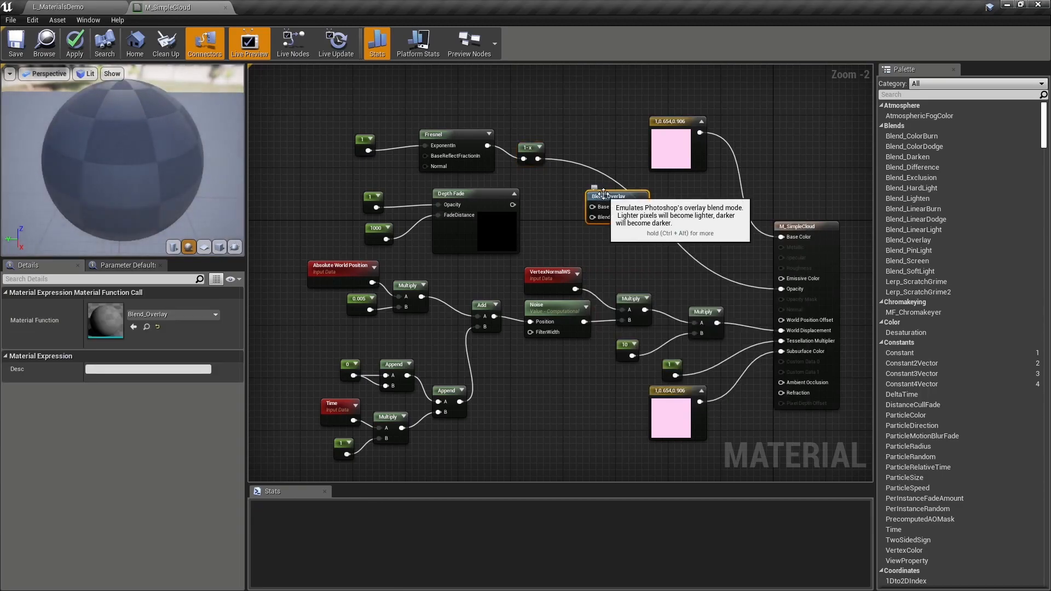
pyautogui.moveTo(539, 159); pyautogui.dragTo(583, 200)
pyautogui.moveTo(512, 204); pyautogui.dragTo(580, 209)
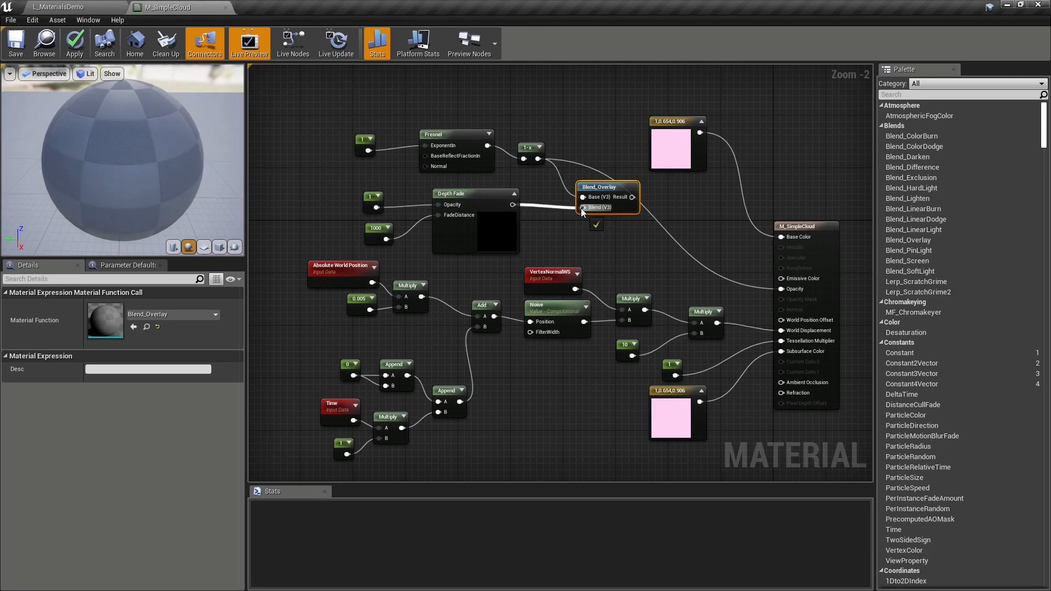
pyautogui.moveTo(632, 198); pyautogui.dragTo(783, 288)
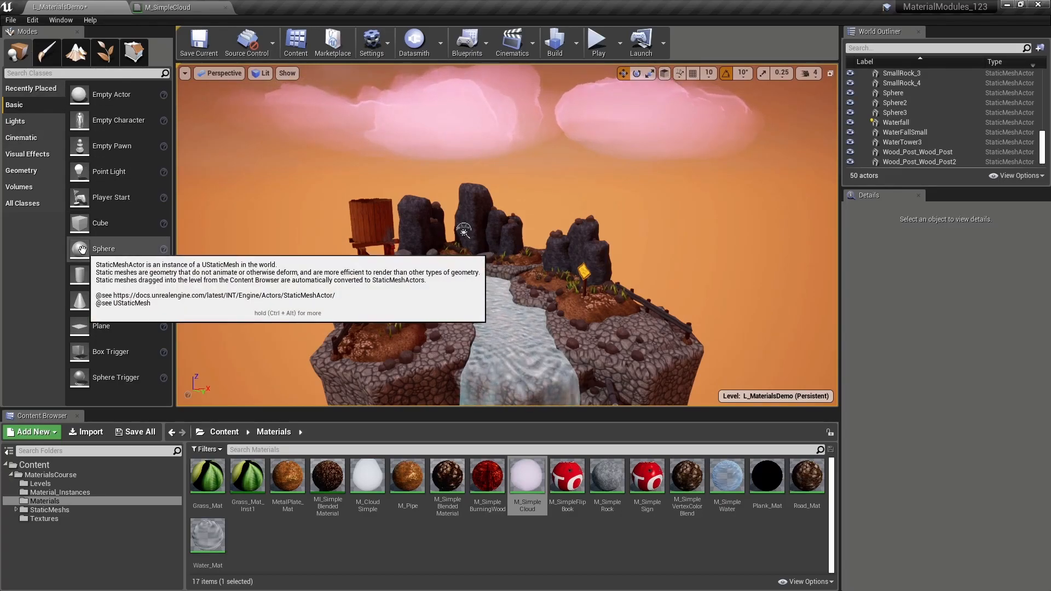
# Place a sphere with the M_SimpleCloud material over the rocky island and scale it to about 13.6 × 4.6 × 4.0
pyautogui.moveTo(82, 250); pyautogui.dragTo(588, 250)
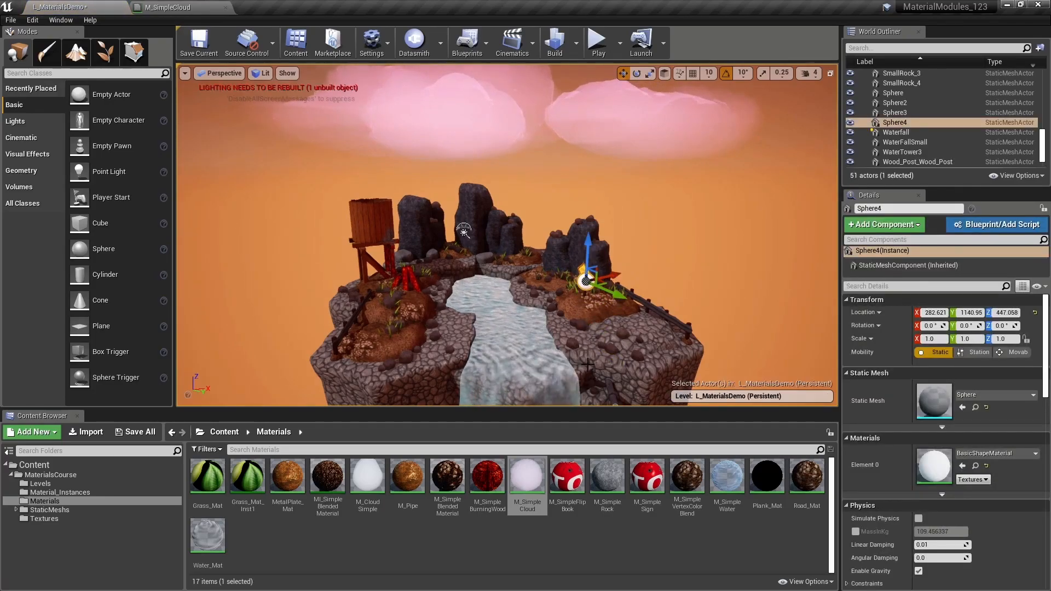
pyautogui.moveTo(526, 471); pyautogui.dragTo(584, 278)
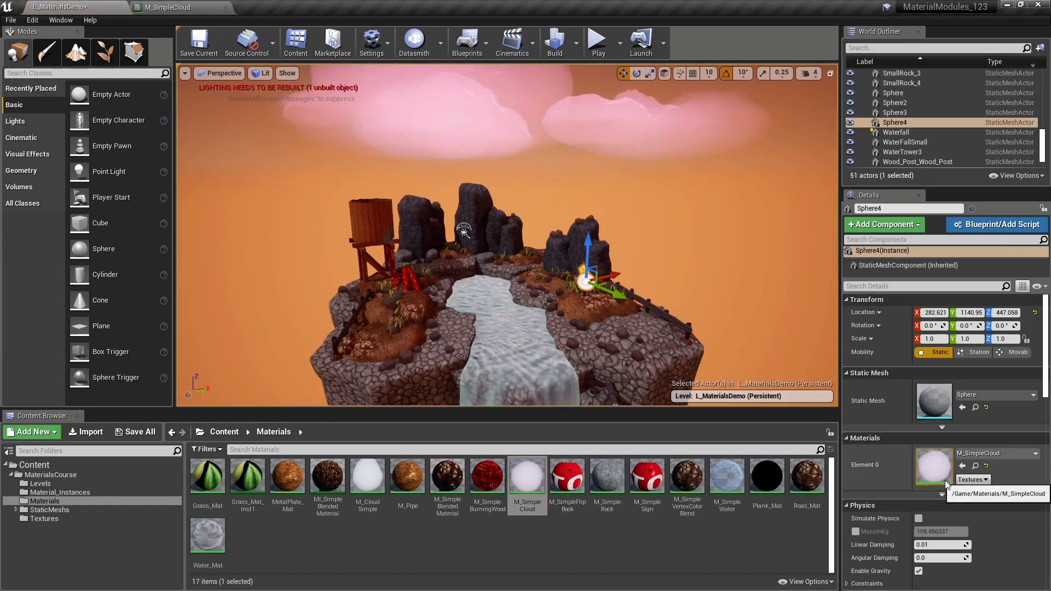
pyautogui.press('r')
pyautogui.moveTo(586, 282); pyautogui.dragTo(648, 274)
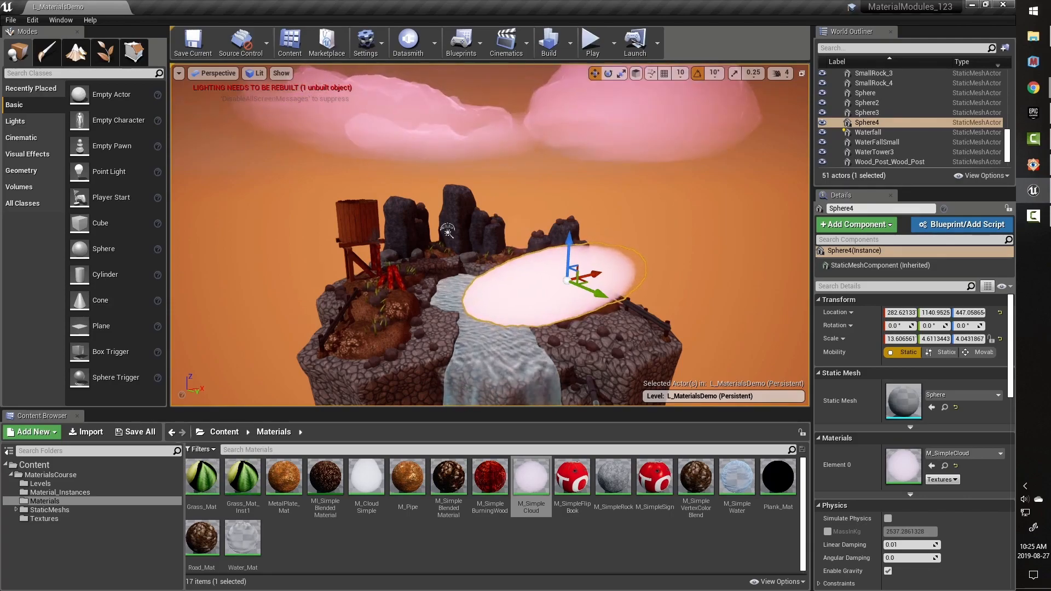
# Create a material instance of M_SimpleCloud named MI_SimpleCloud and assign it to the new sphere
pyautogui.click(525, 484)
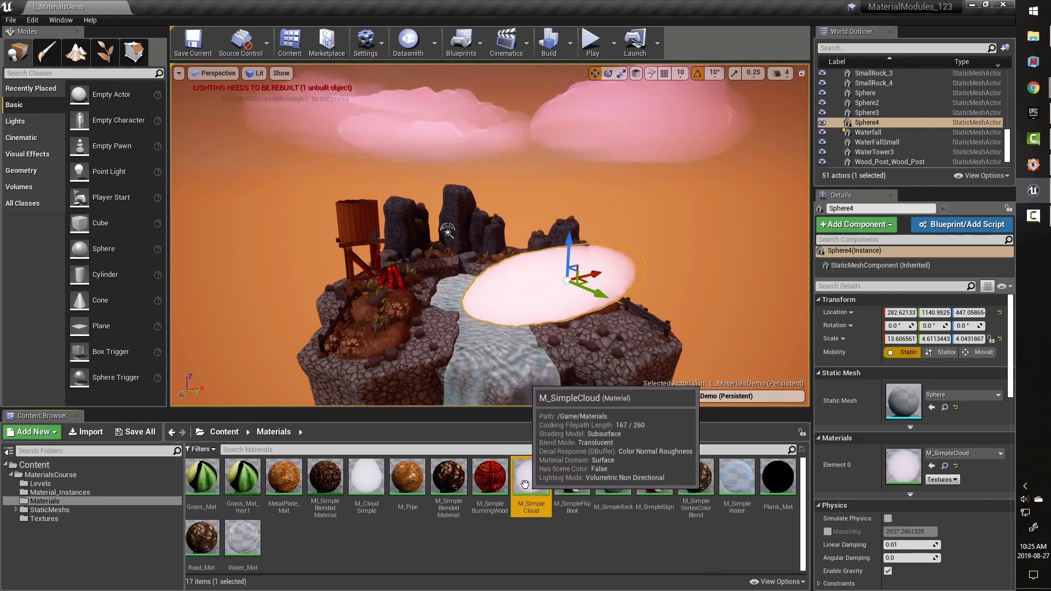
pyautogui.rightClick(525, 484)
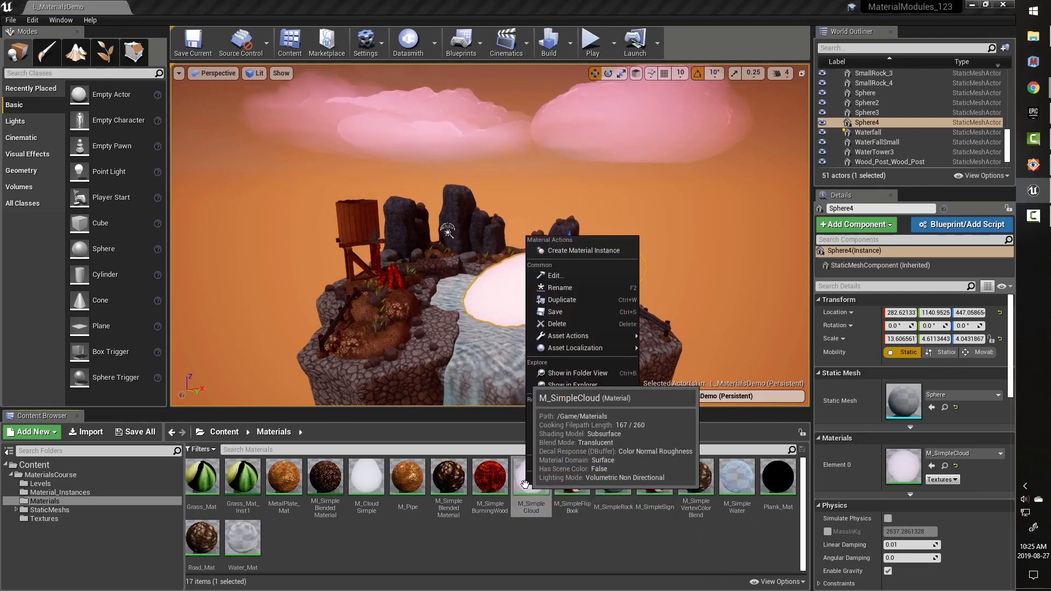
pyautogui.click(581, 251)
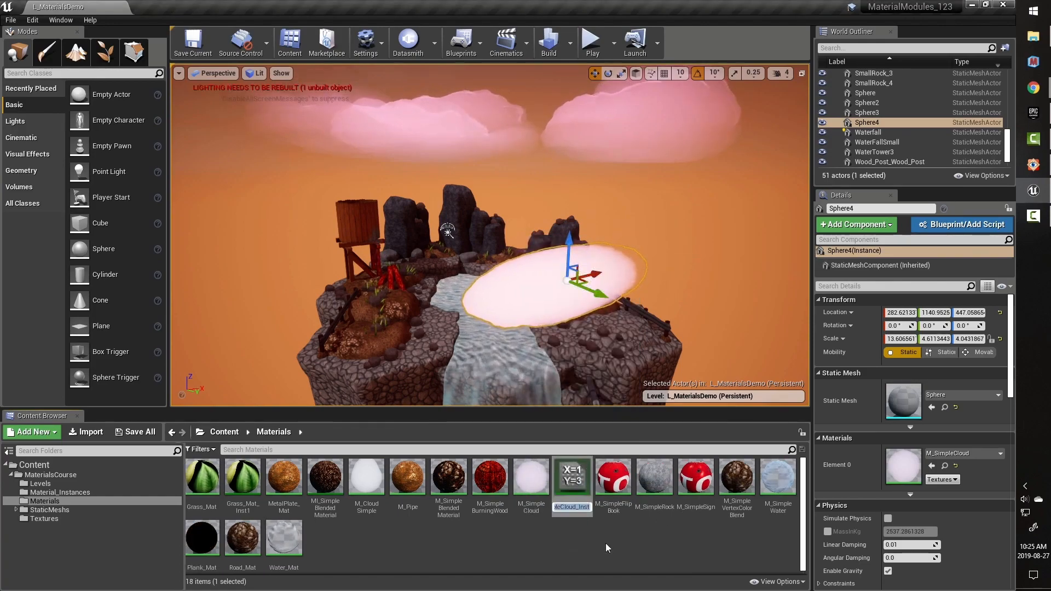
pyautogui.press('End')
pyautogui.press('BackSpace')
pyautogui.press('BackSpace')
pyautogui.press('BackSpace')
pyautogui.press('BackSpace')
pyautogui.press('BackSpace')
pyautogui.press('Home')
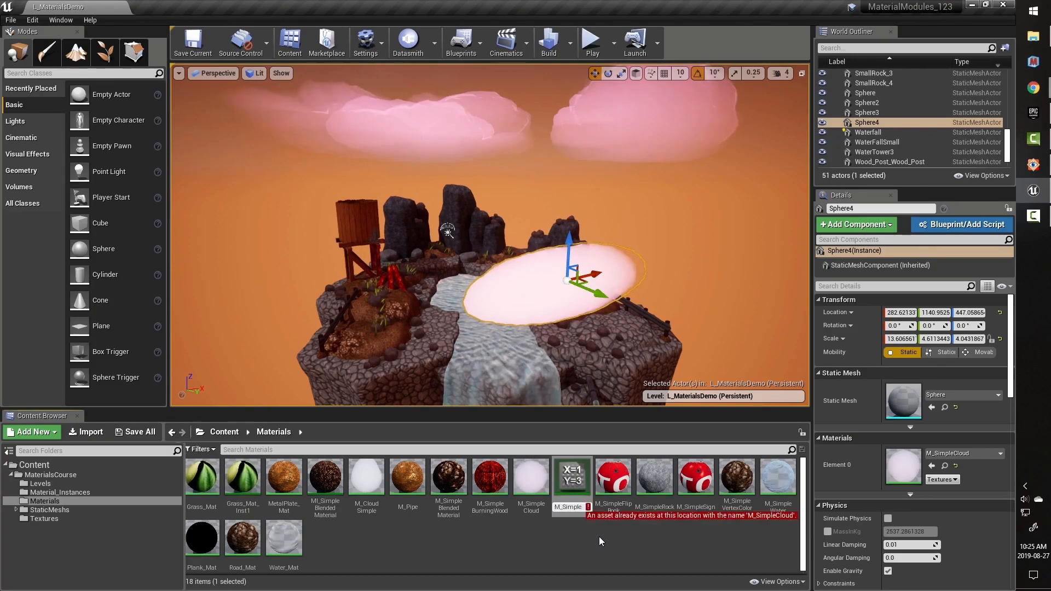
pyautogui.press('Right')
pyautogui.write('I')
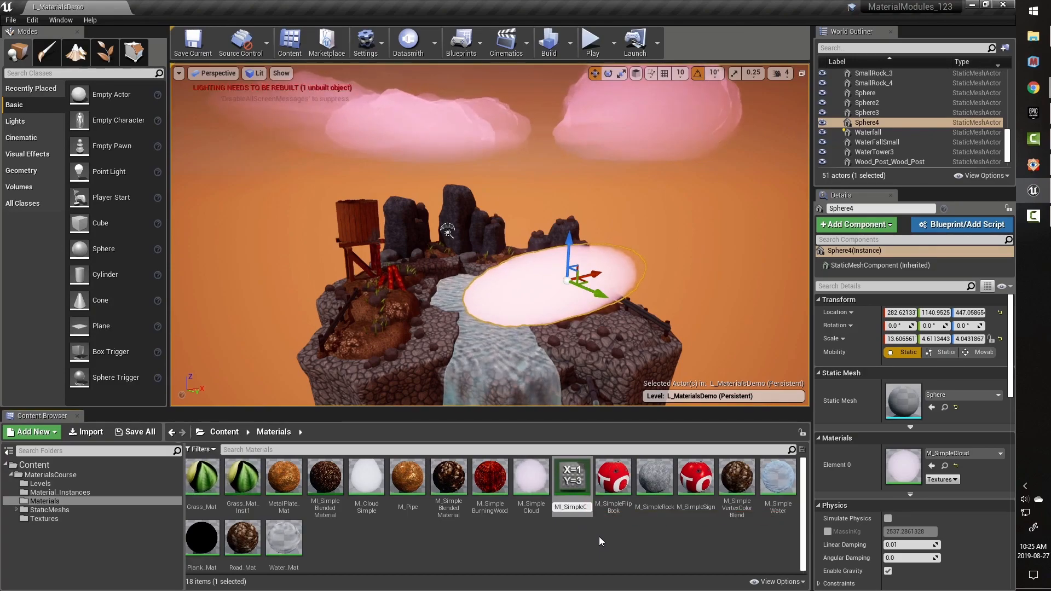
pyautogui.press('Return')
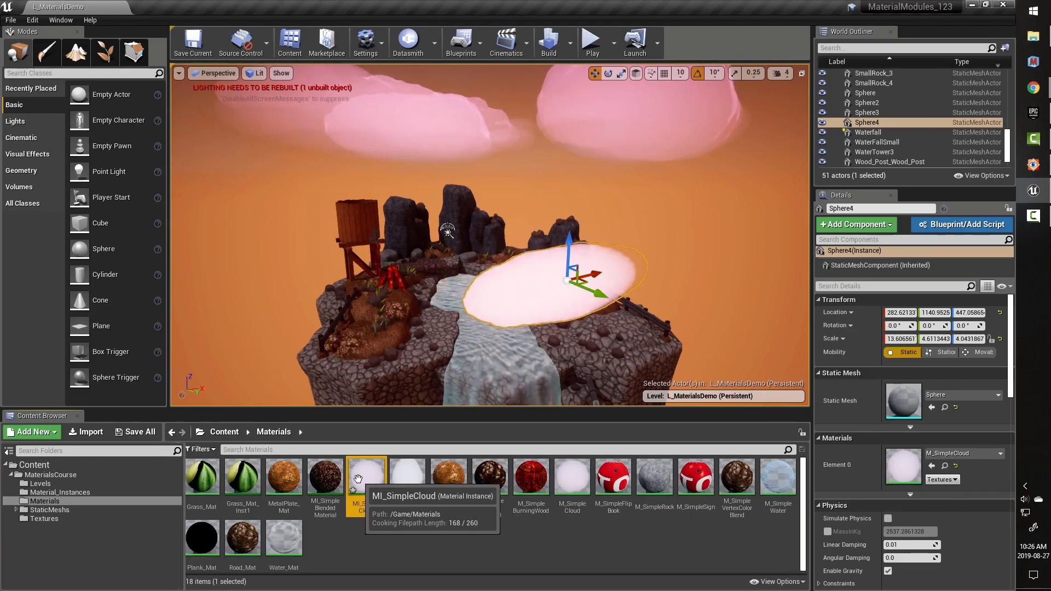
pyautogui.moveTo(361, 478); pyautogui.dragTo(918, 465)
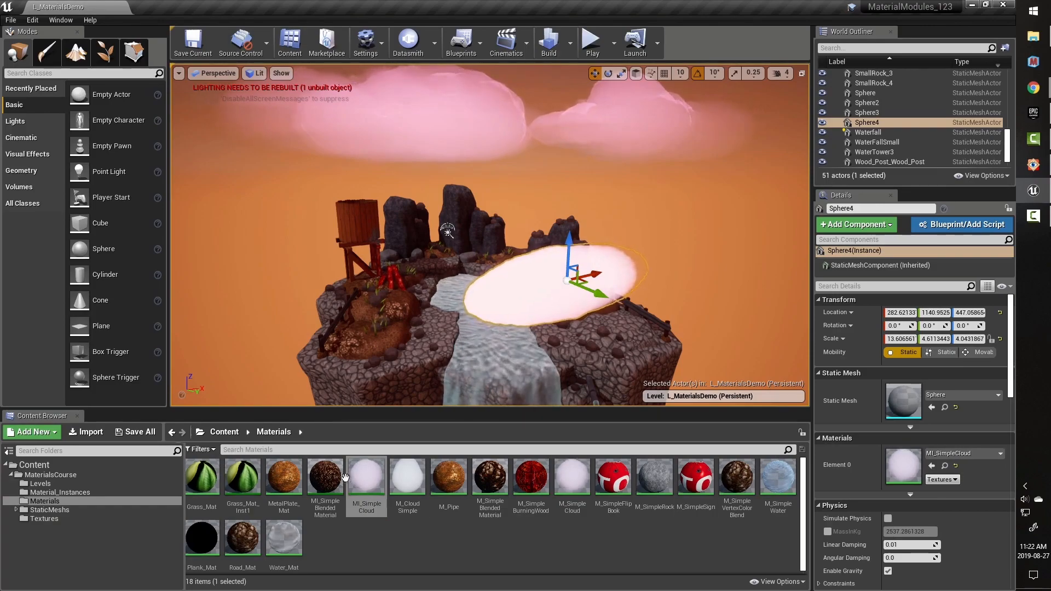
# In M_SimpleCloud, convert the constant feeding Fresnel's ExponentIn into a parameter named Opacity and assign it to the Opacity group
pyautogui.doubleClick(365, 479)
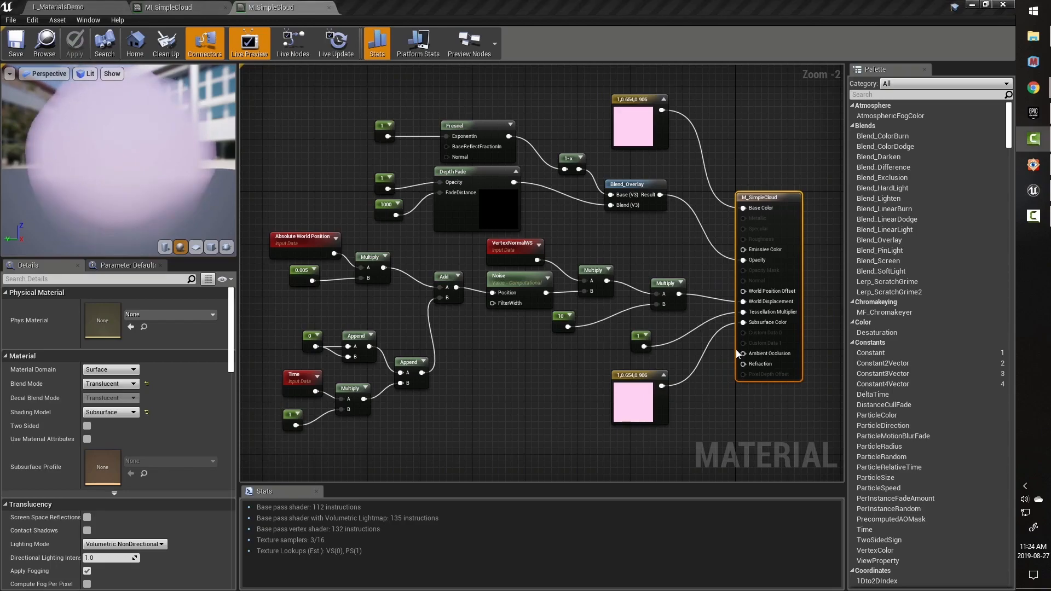
pyautogui.scroll(2, 432, 196)
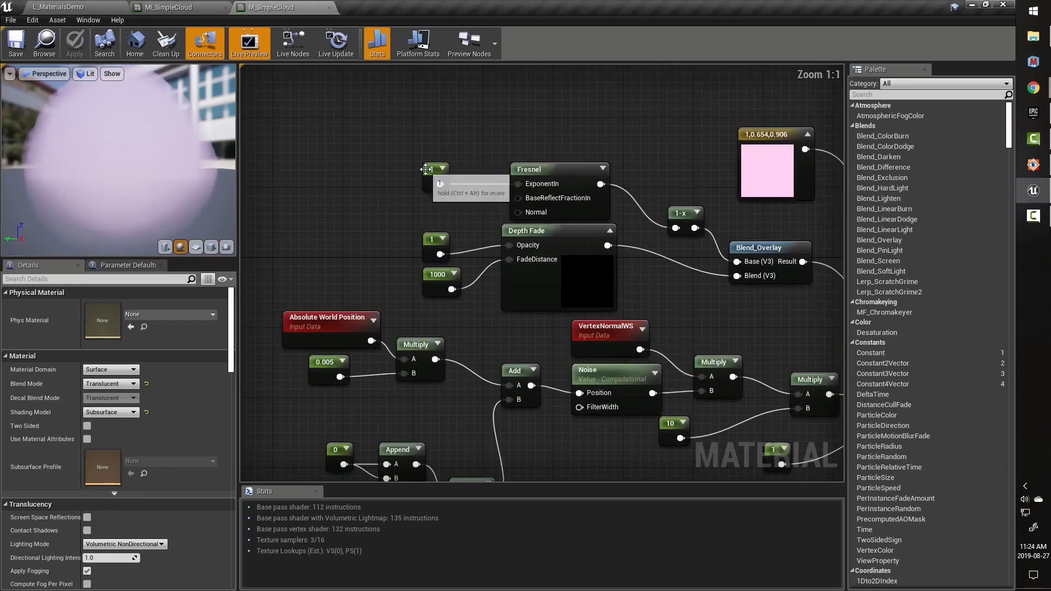
pyautogui.click(433, 185)
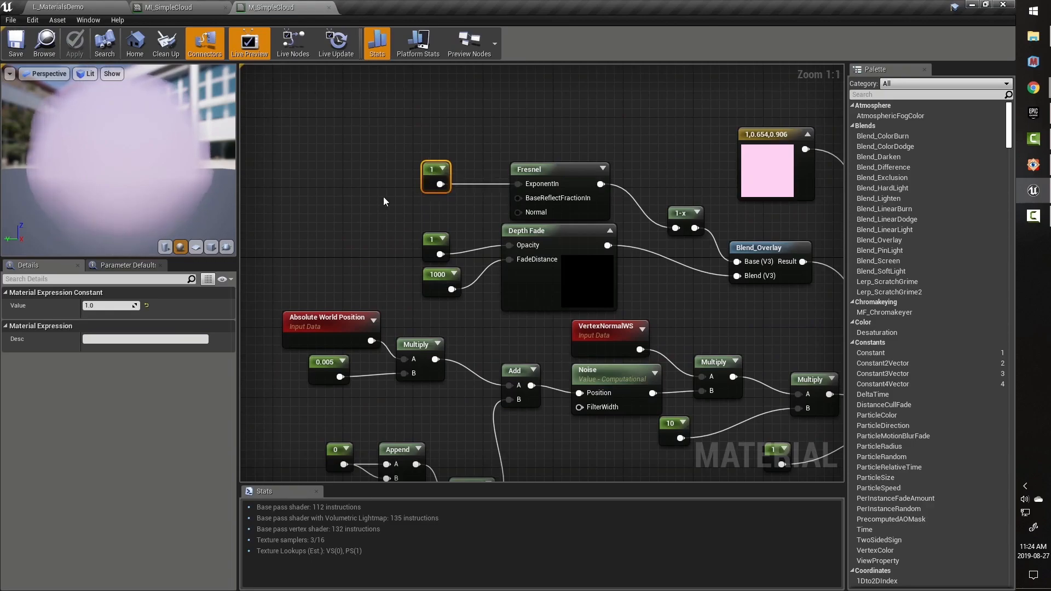
pyautogui.rightClick(431, 172)
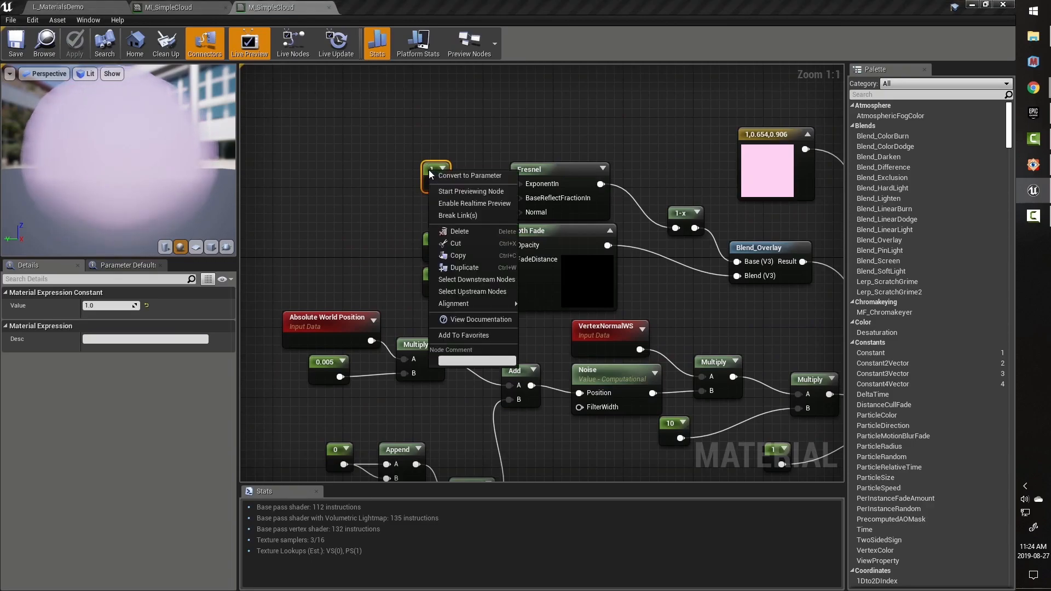
pyautogui.click(461, 176)
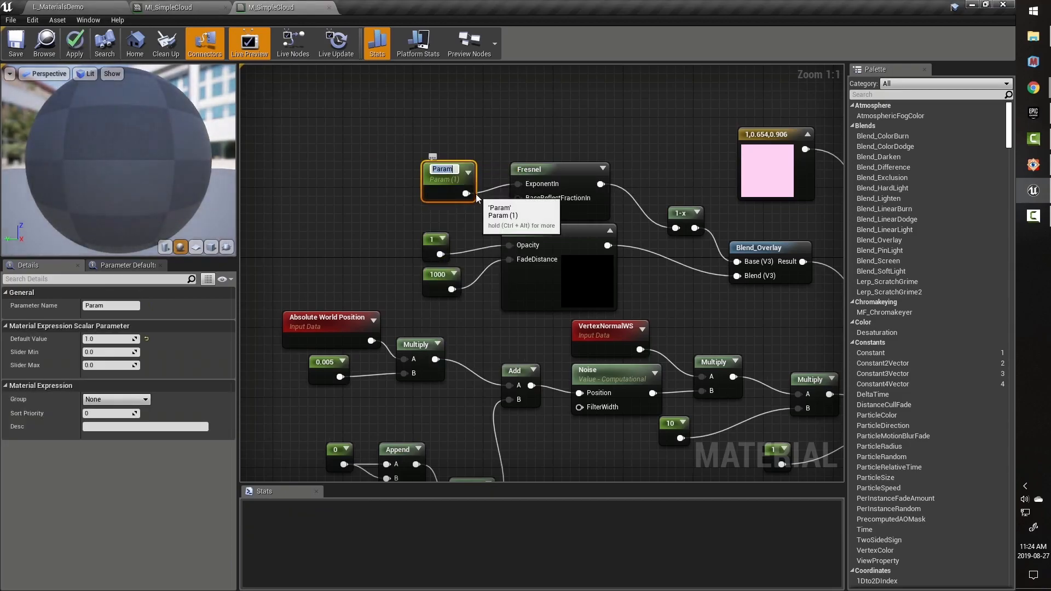
pyautogui.write('Opacit')
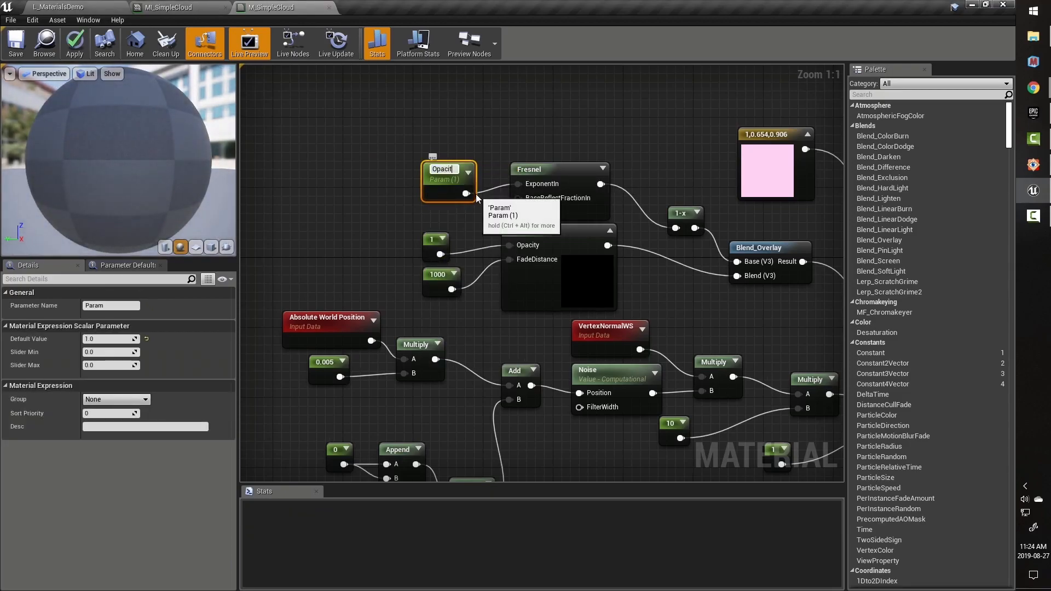
pyautogui.write('y')
pyautogui.press('Return')
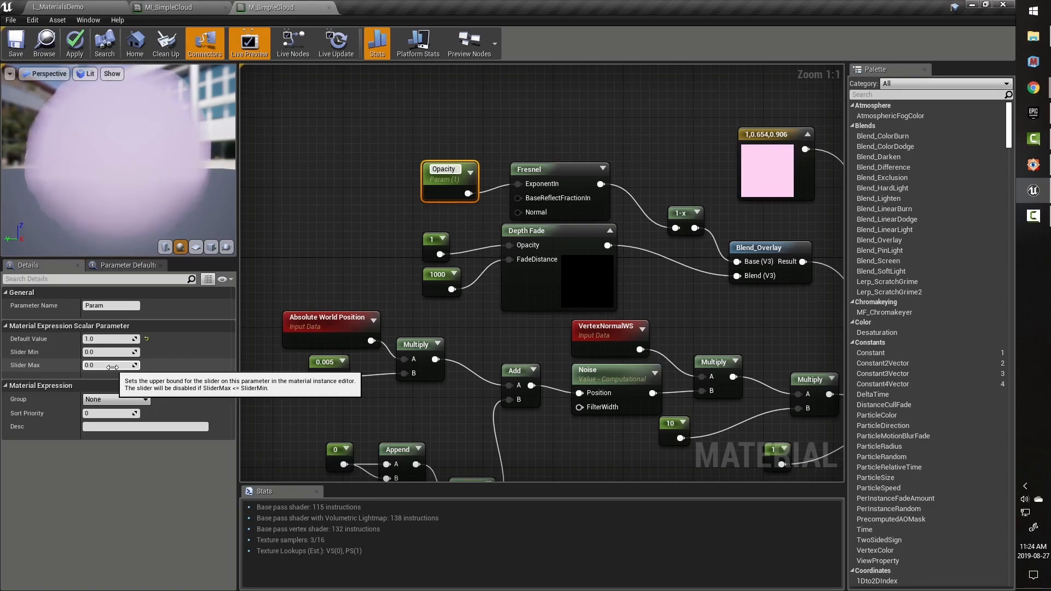
pyautogui.press('Return')
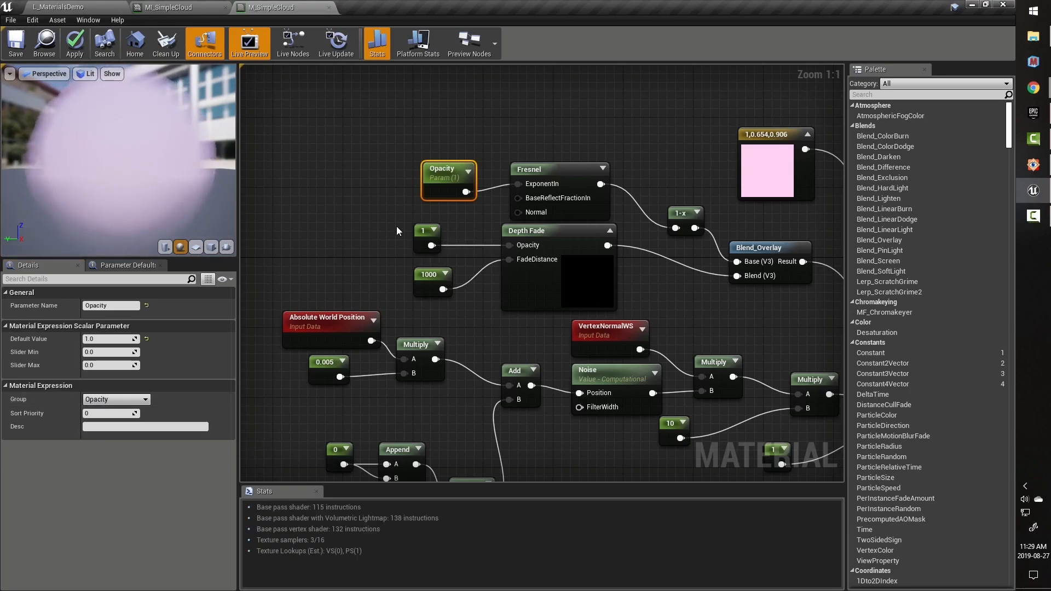
# Convert the two Depth Fade constants into parameters, naming the Opacity input Opacity Depth and the FadeDistance input Fade Depth
pyautogui.moveTo(396, 227); pyautogui.dragTo(432, 282)
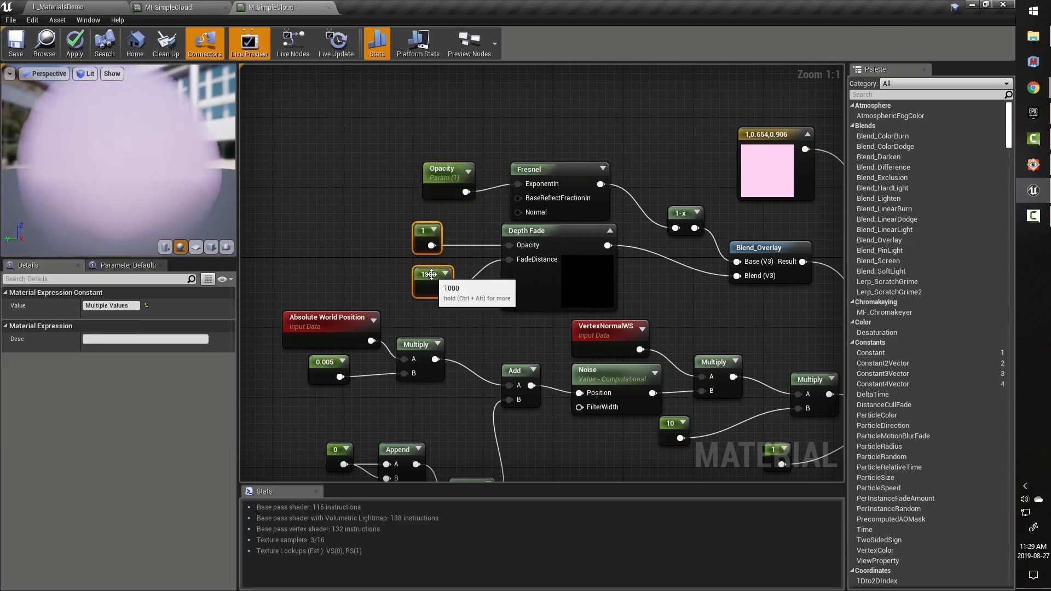
pyautogui.rightClick(431, 274)
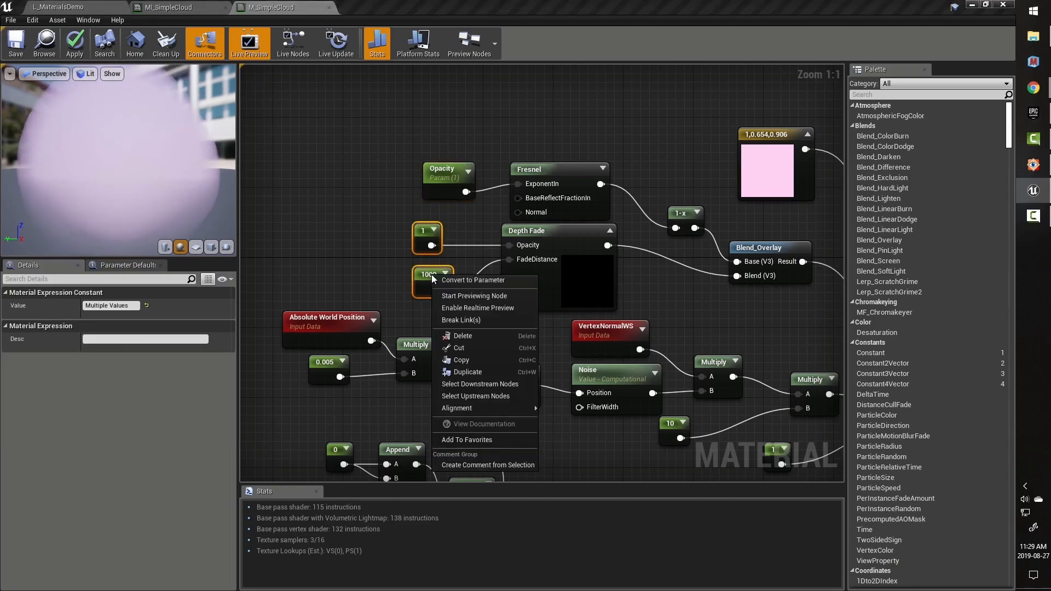
pyautogui.click(468, 280)
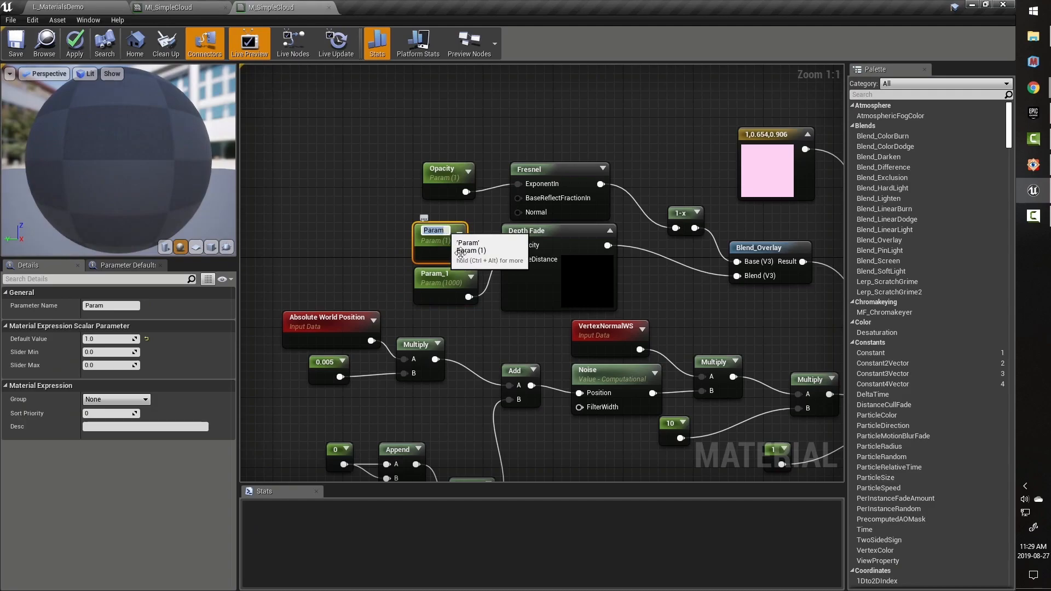
pyautogui.write('Opacity')
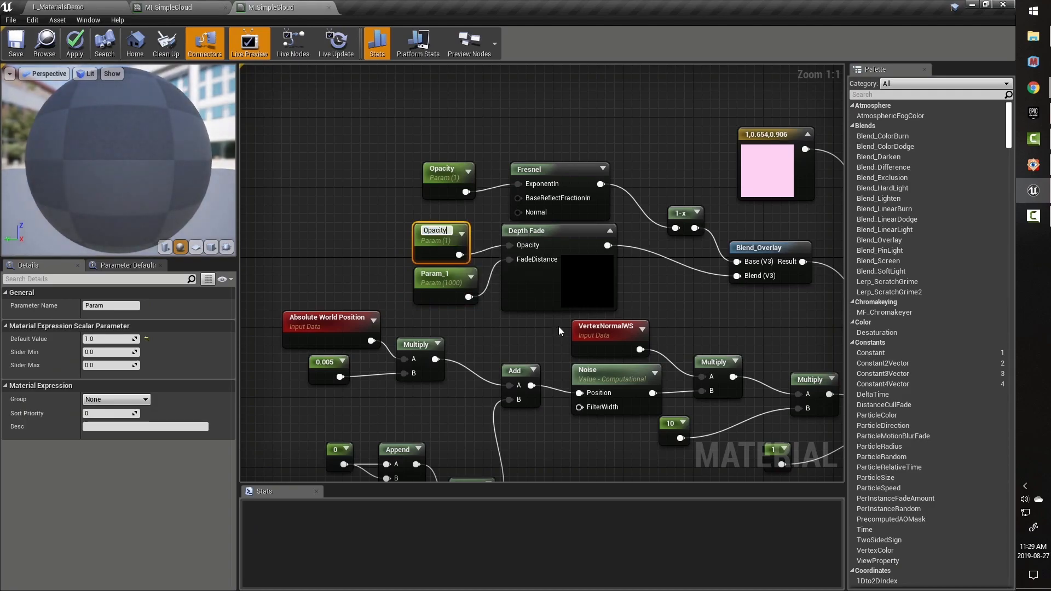
pyautogui.write(' Depth')
pyautogui.press('Return')
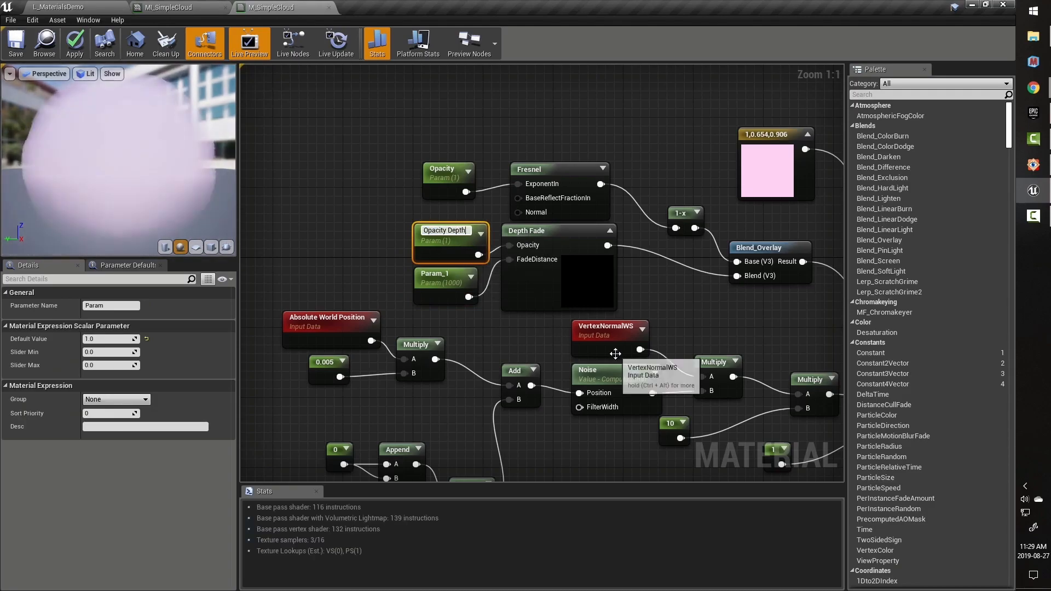
pyautogui.click(448, 274)
pyautogui.doubleClick(448, 274)
pyautogui.write('Fade Depth')
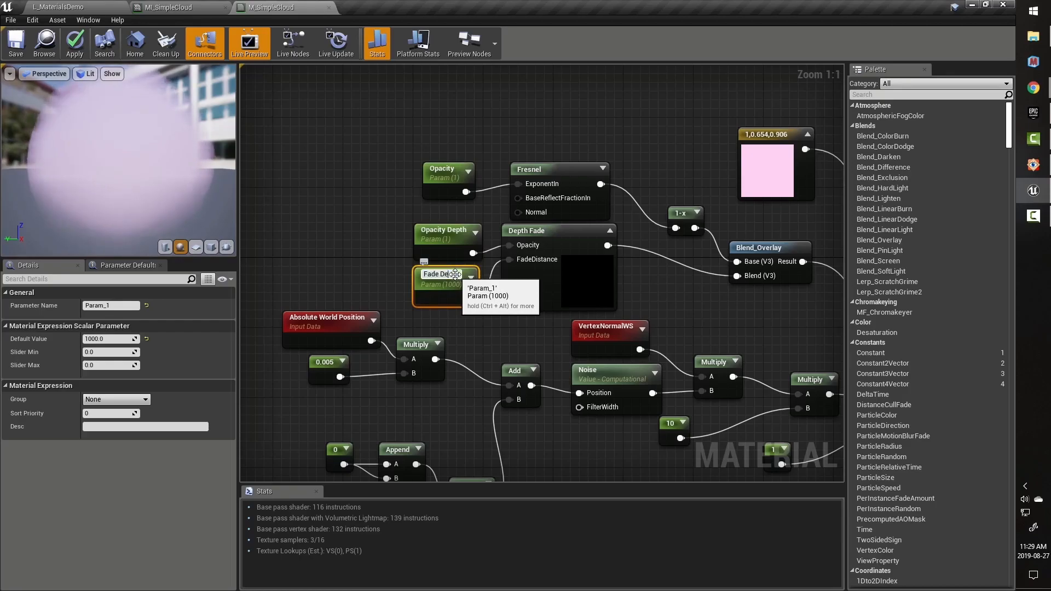
# Assign the Opacity Depth and Fade Depth parameters together to the Opacity group
pyautogui.moveTo(380, 227); pyautogui.dragTo(448, 285)
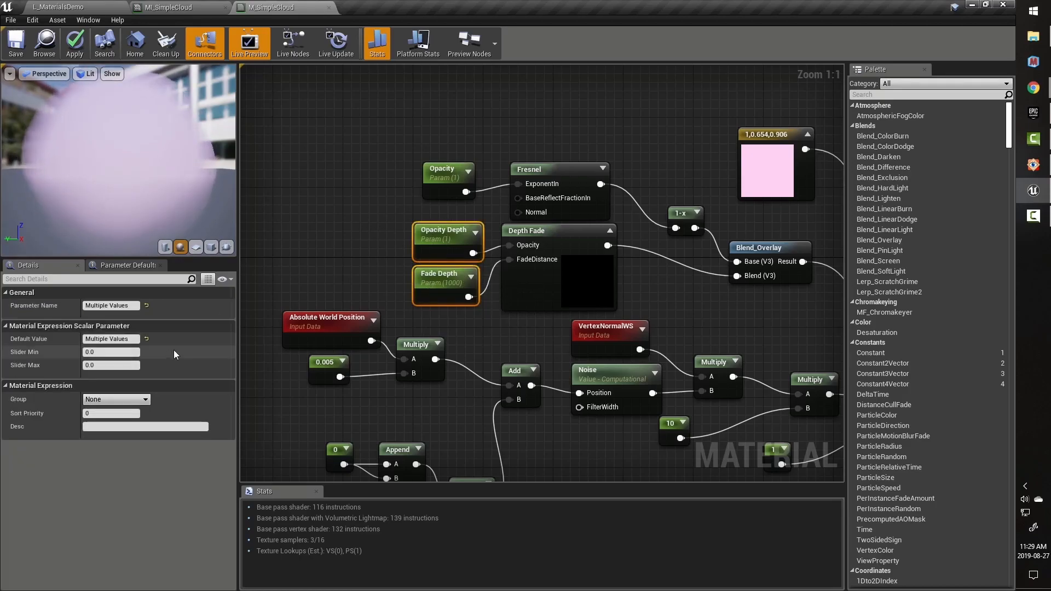
pyautogui.click(124, 399)
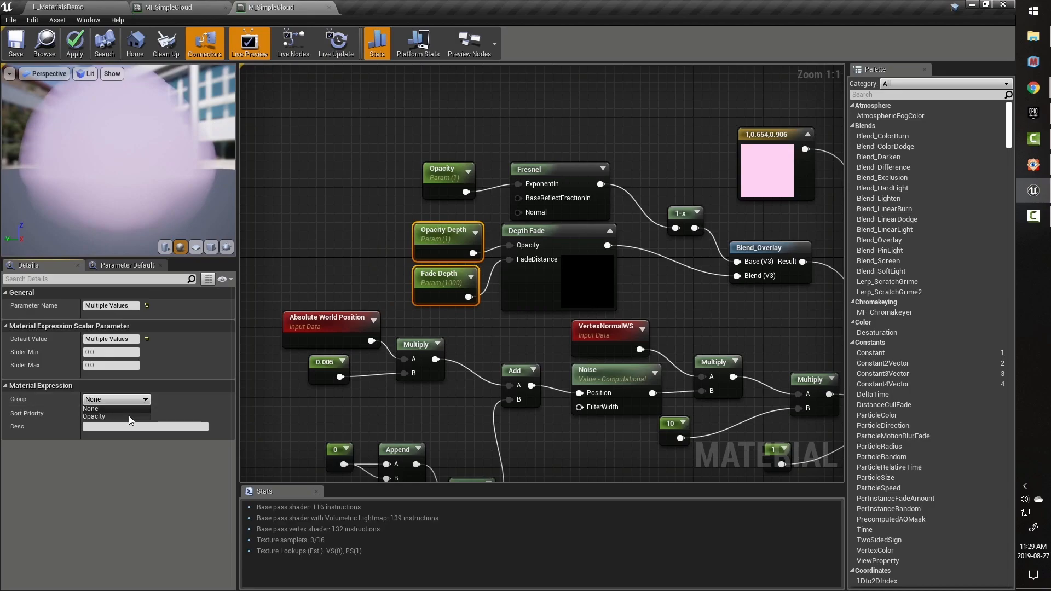
pyautogui.click(130, 416)
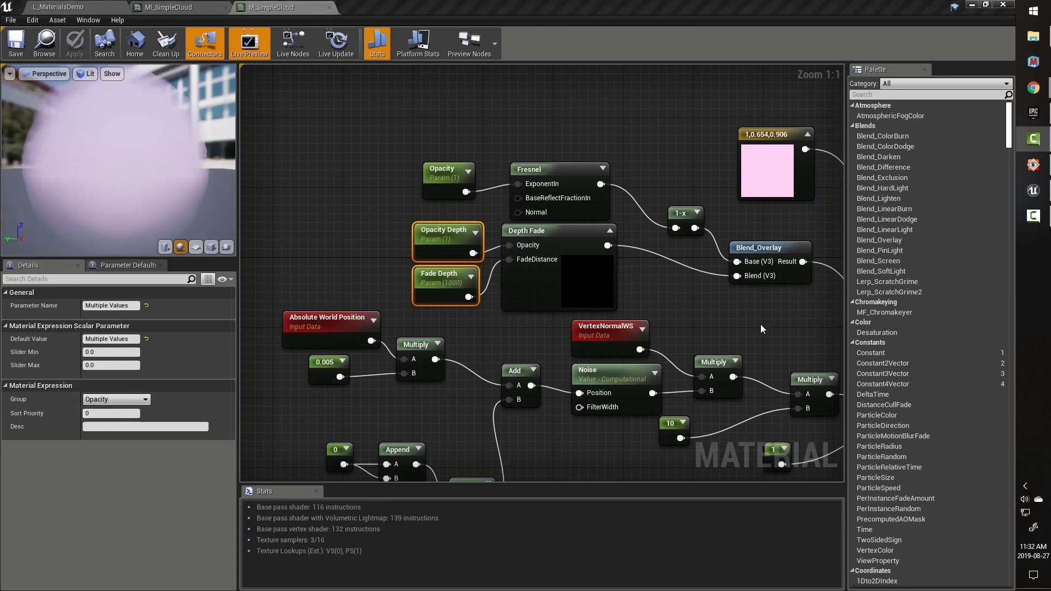
# Switch to the MI_SimpleCloud instance editor and float it as a smaller window beside the level's cloud sphere
pyautogui.moveTo(690, 307); pyautogui.dragTo(610, 239, button='right')
pyautogui.scroll(-1, 607, 205)
pyautogui.scroll(-1, 607, 206)
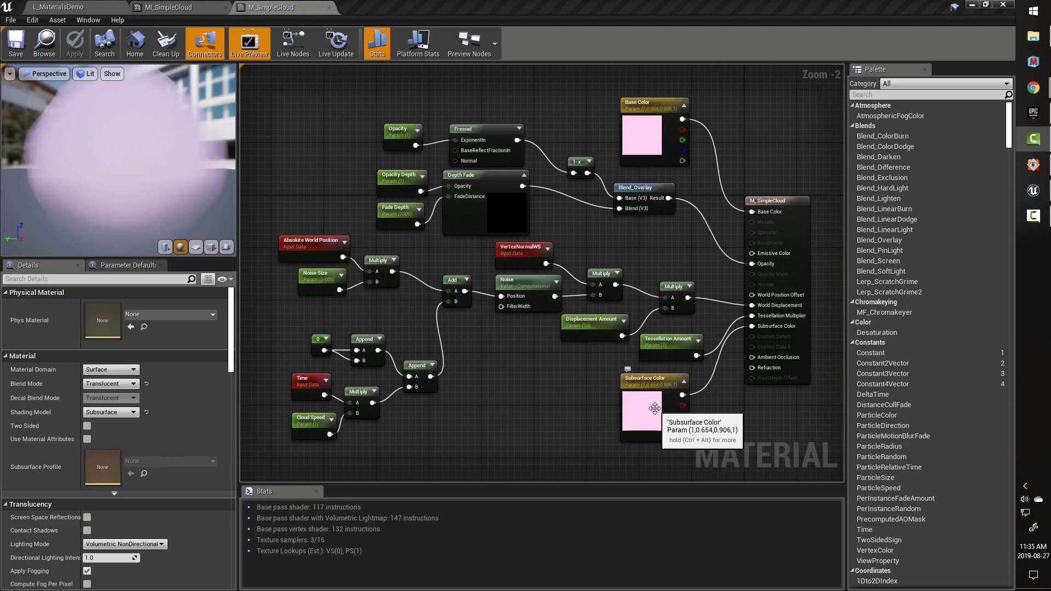
pyautogui.click(169, 7)
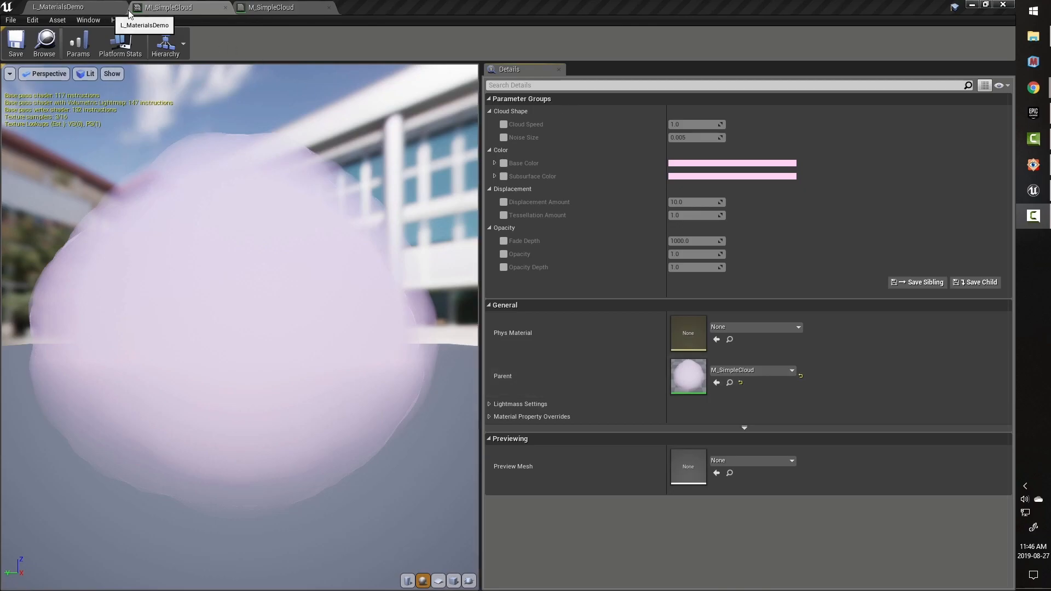
pyautogui.moveTo(166, 9); pyautogui.dragTo(569, 60)
pyautogui.moveTo(752, 319); pyautogui.dragTo(753, 452)
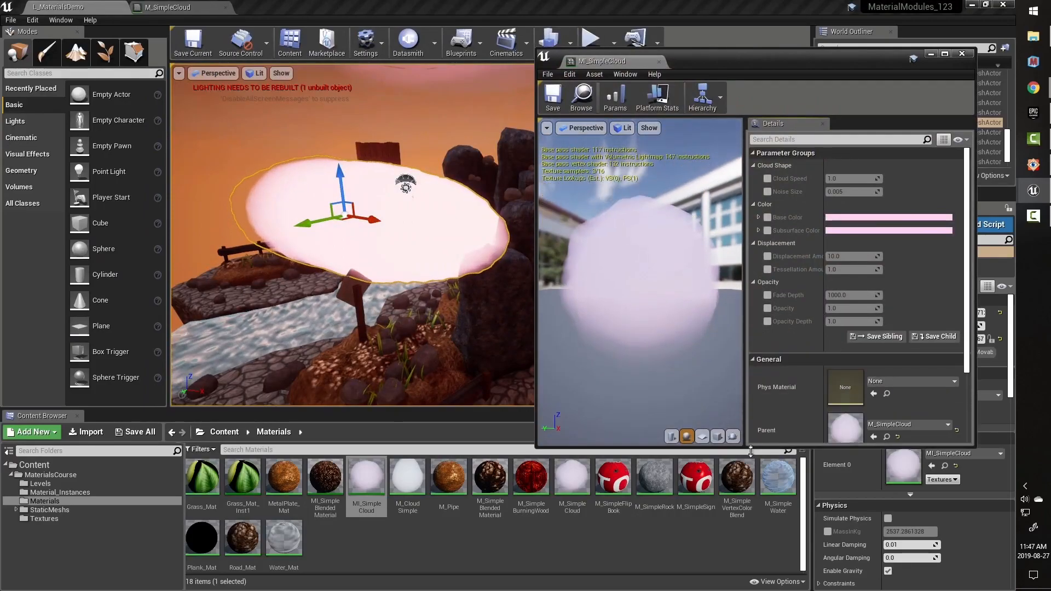
pyautogui.moveTo(786, 60); pyautogui.dragTo(818, 31)
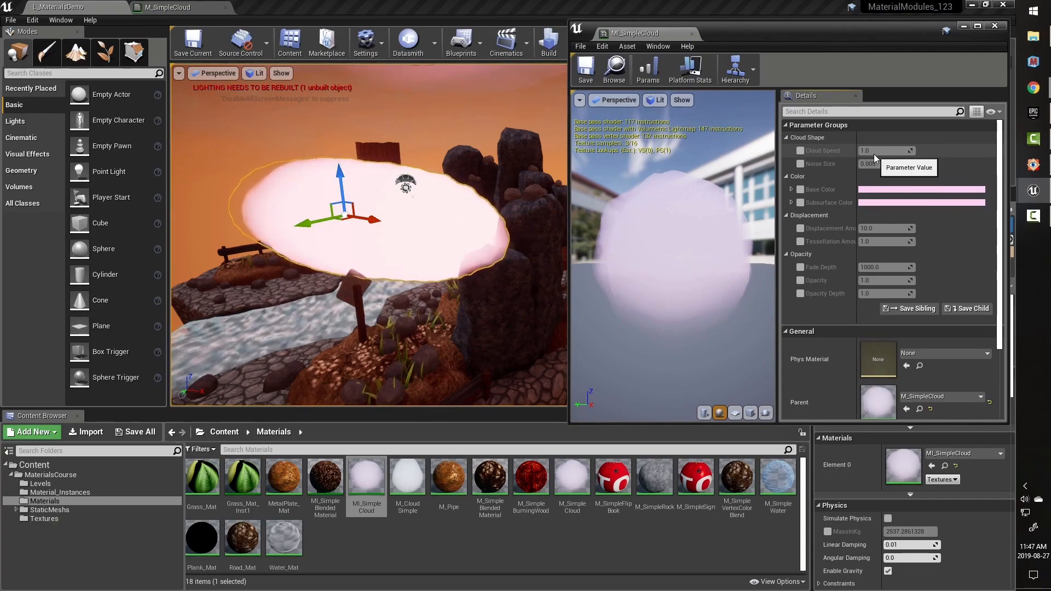
# Override Noise Size in MI_SimpleCloud and set it to 0.001
pyautogui.click(801, 164)
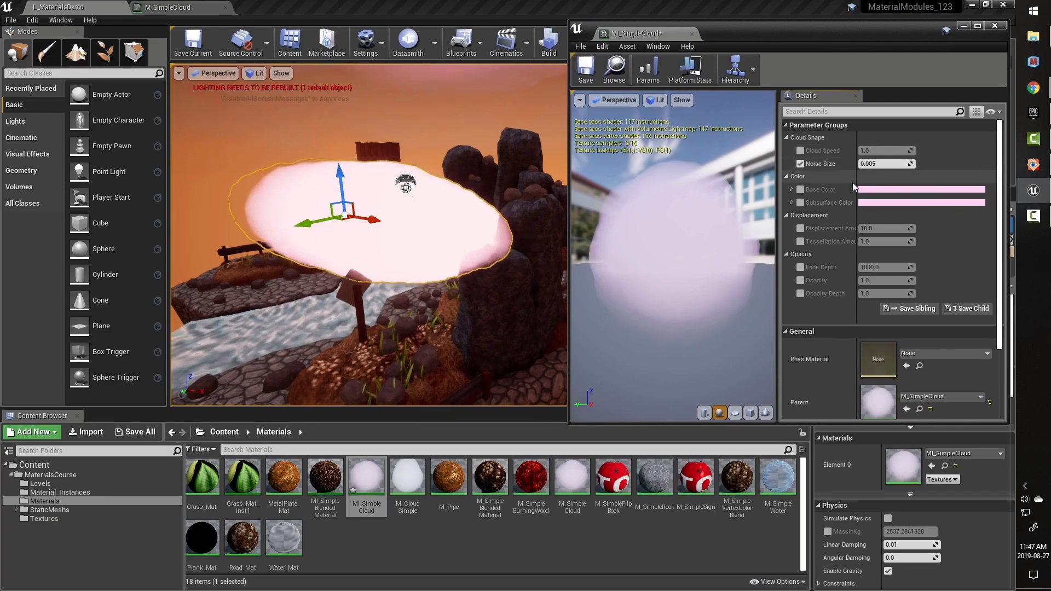
pyautogui.click(878, 163)
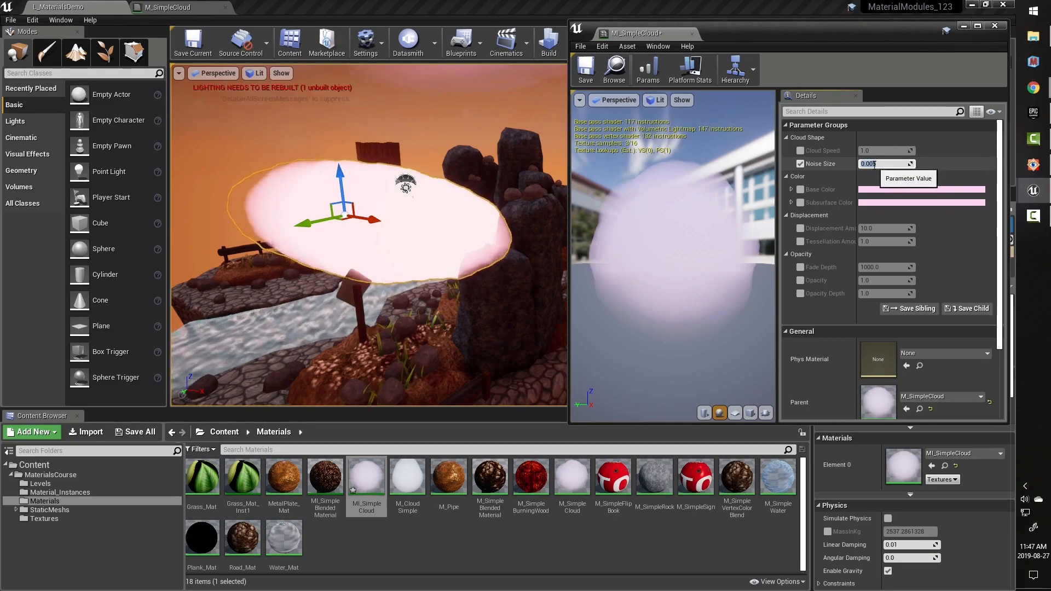
pyautogui.write('0.001')
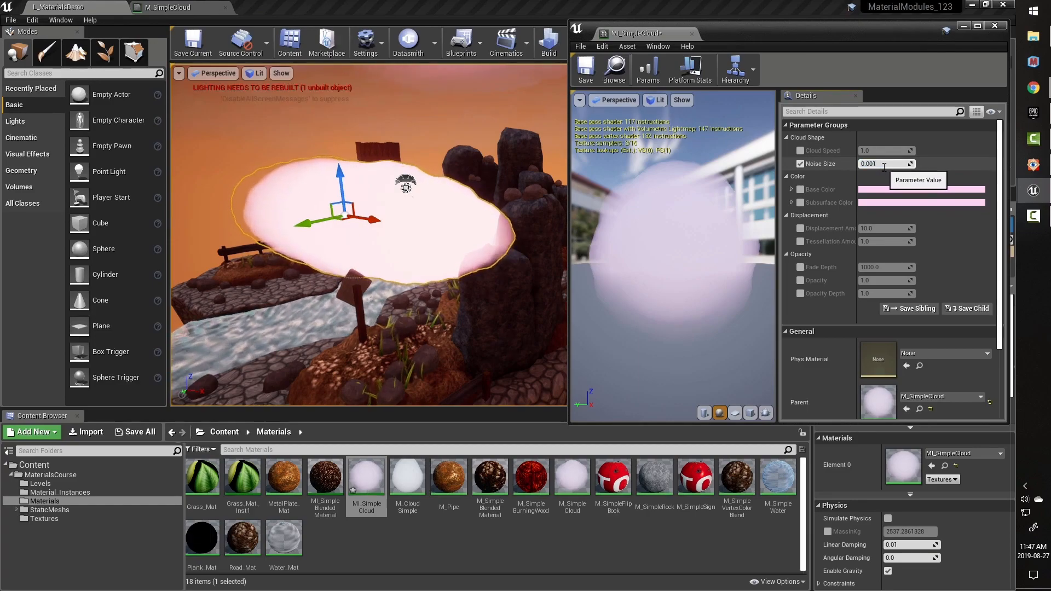
pyautogui.press('Return')
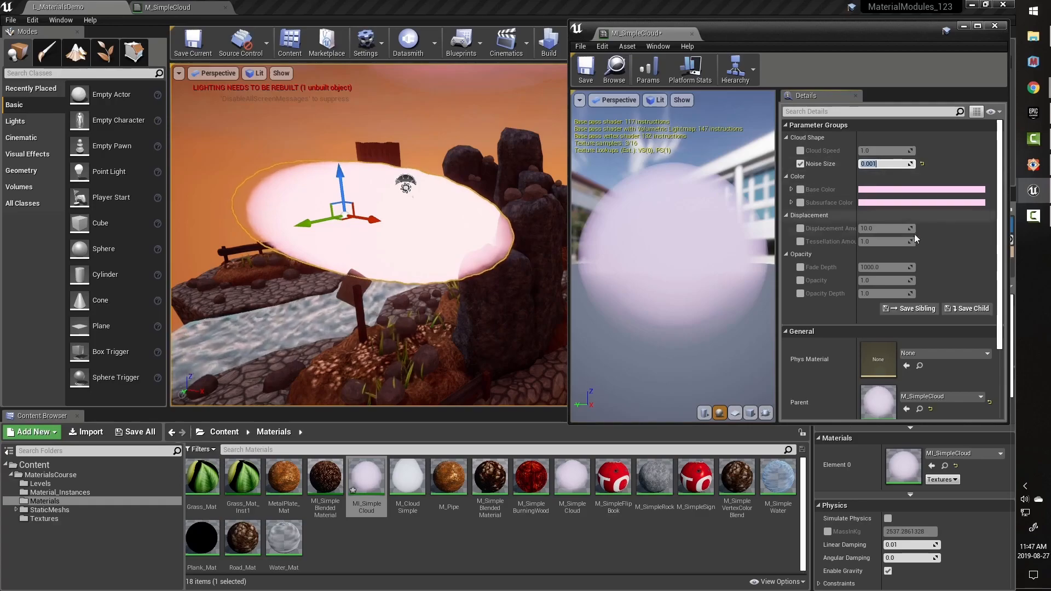
# Override Displacement Amount with about 127.8 and Cloud Speed with about 0.048 in the cloud instance
pyautogui.click(800, 229)
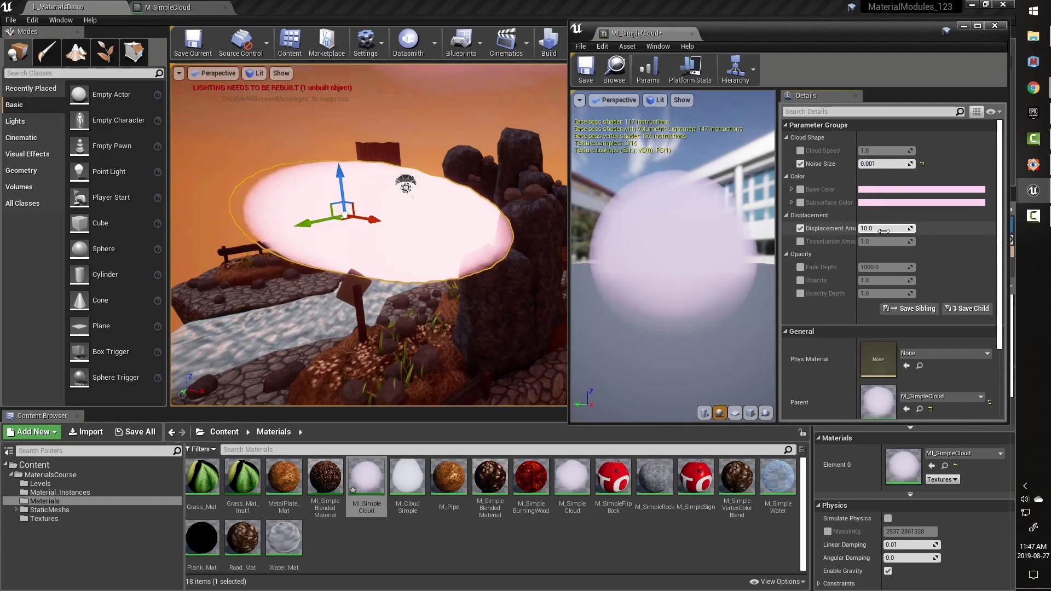
pyautogui.moveTo(884, 228); pyautogui.dragTo(970, 229)
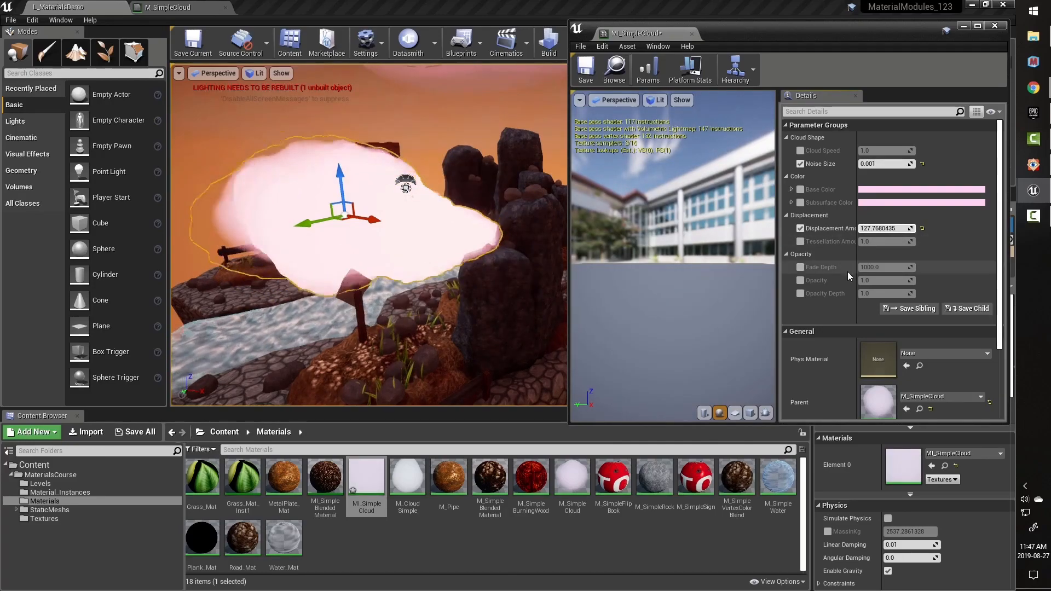
pyautogui.click(801, 150)
pyautogui.moveTo(884, 151); pyautogui.dragTo(871, 151)
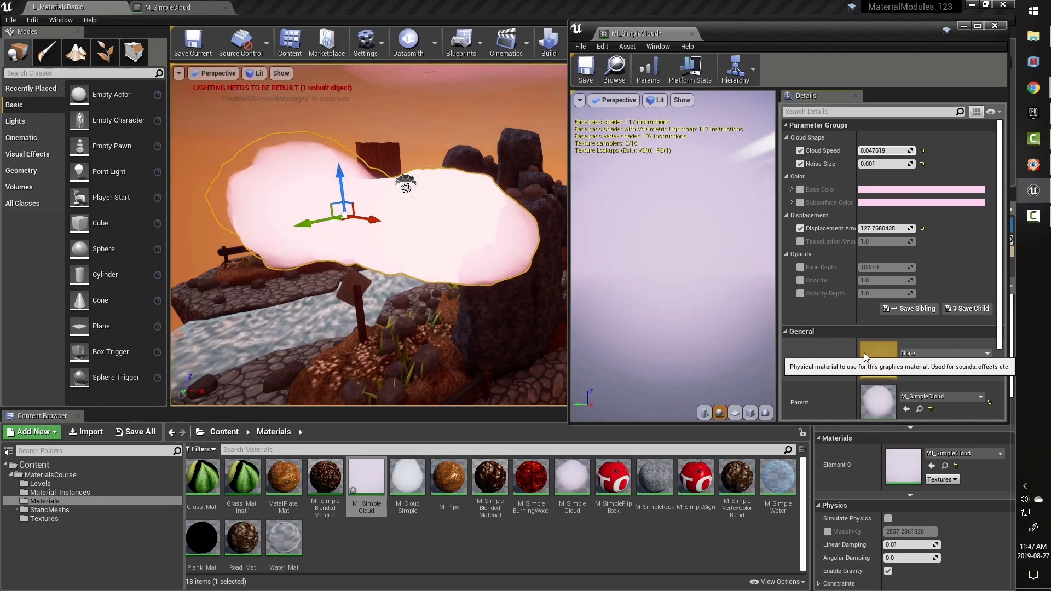
# Override the instance's opacity parameters: Opacity about 0.23, Fade Depth about 1492 and Opacity Depth about 0.64
pyautogui.click(800, 282)
pyautogui.moveTo(893, 281); pyautogui.dragTo(860, 281)
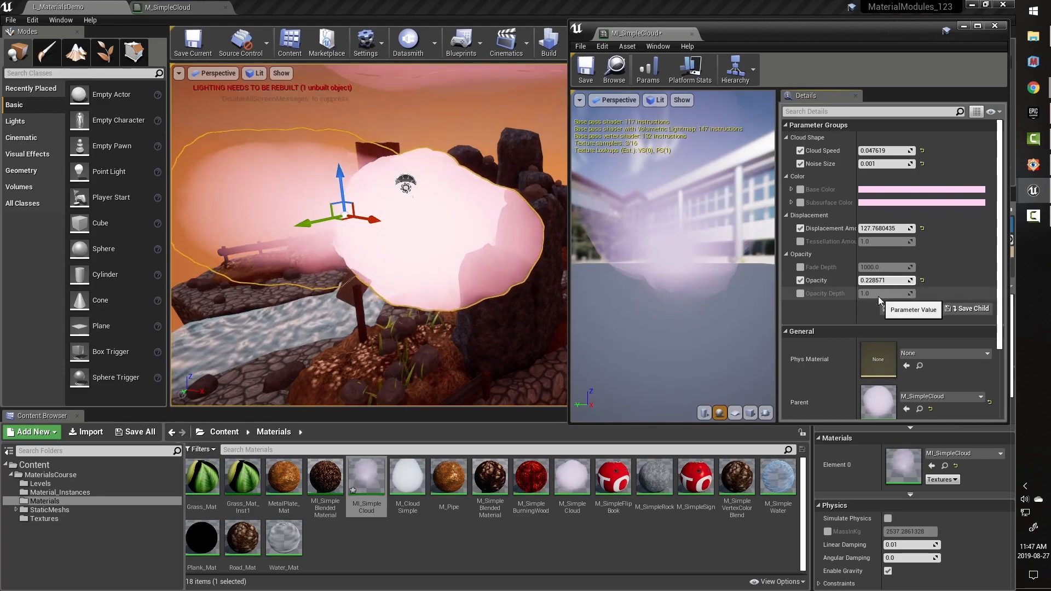
pyautogui.click(801, 268)
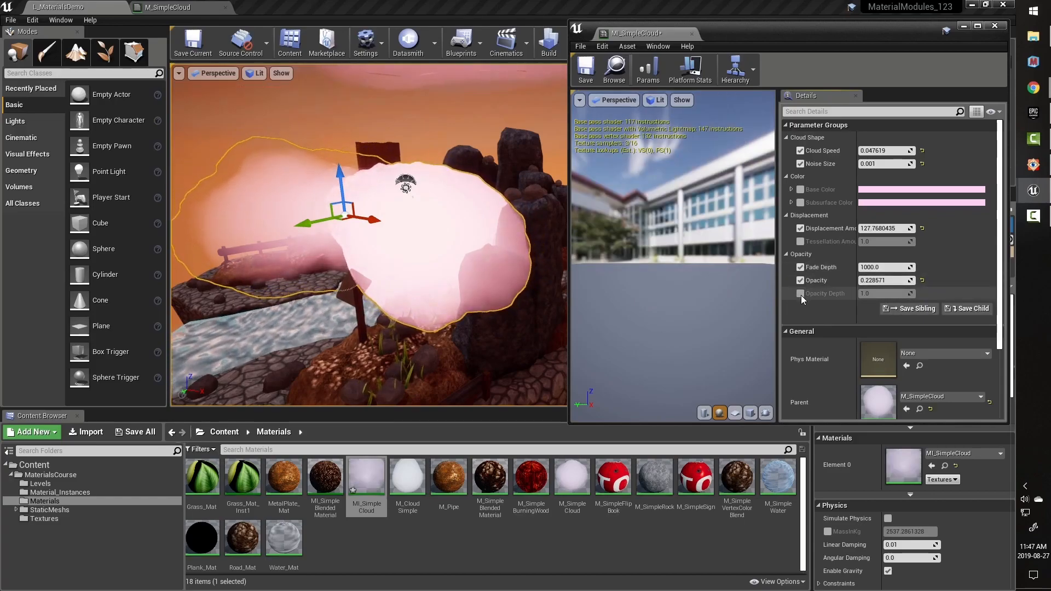
pyautogui.click(800, 294)
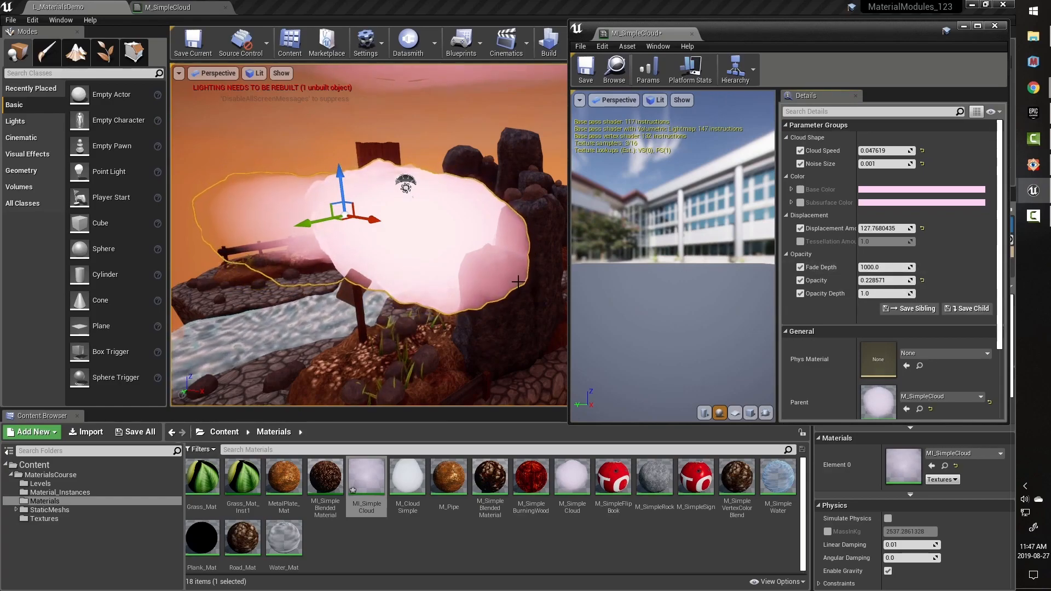
pyautogui.moveTo(879, 267); pyautogui.dragTo(914, 267)
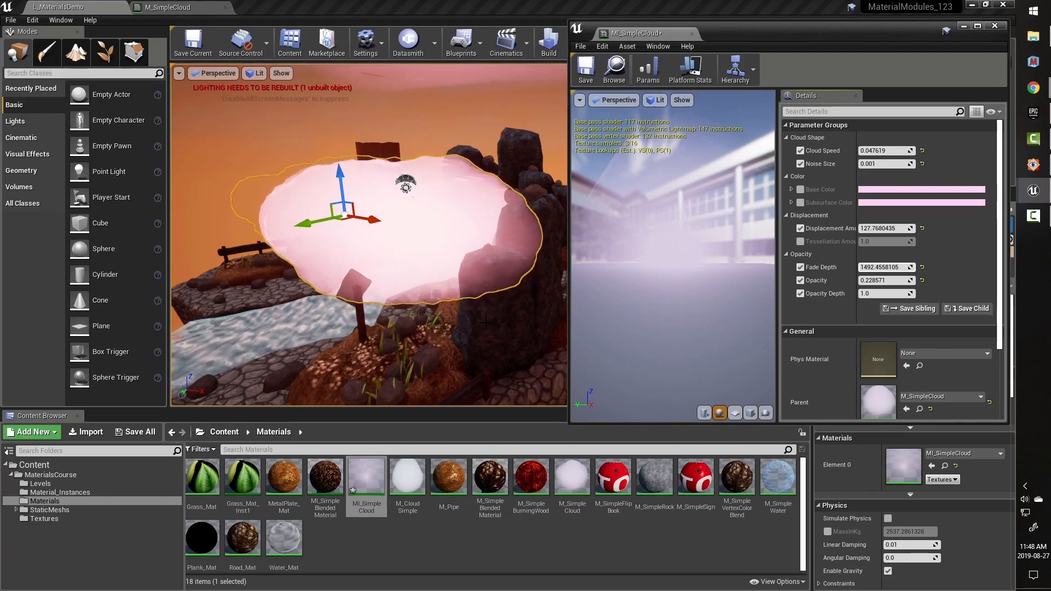
pyautogui.moveTo(887, 294); pyautogui.dragTo(884, 294)
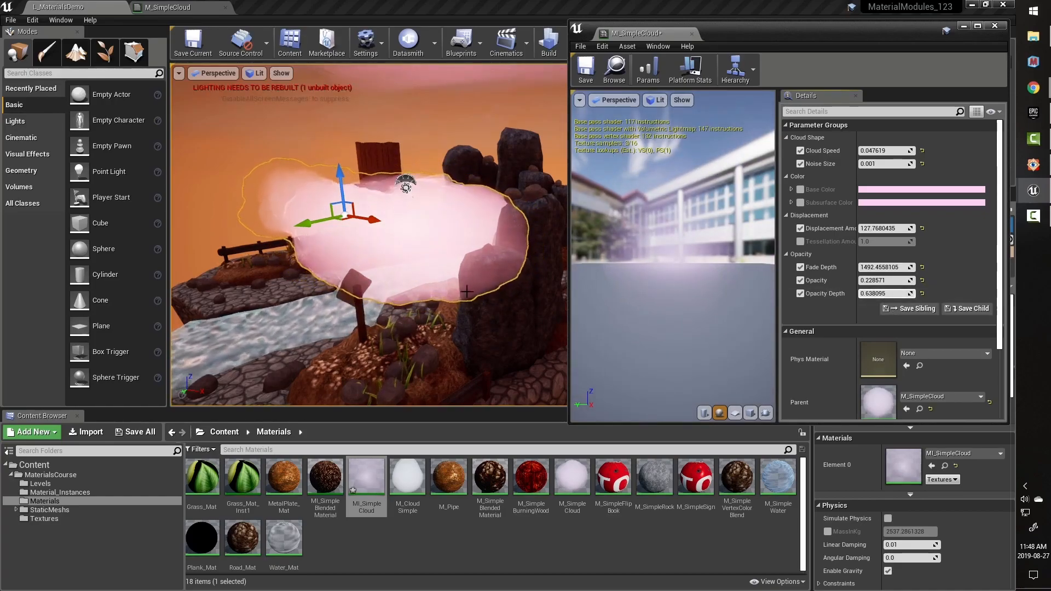